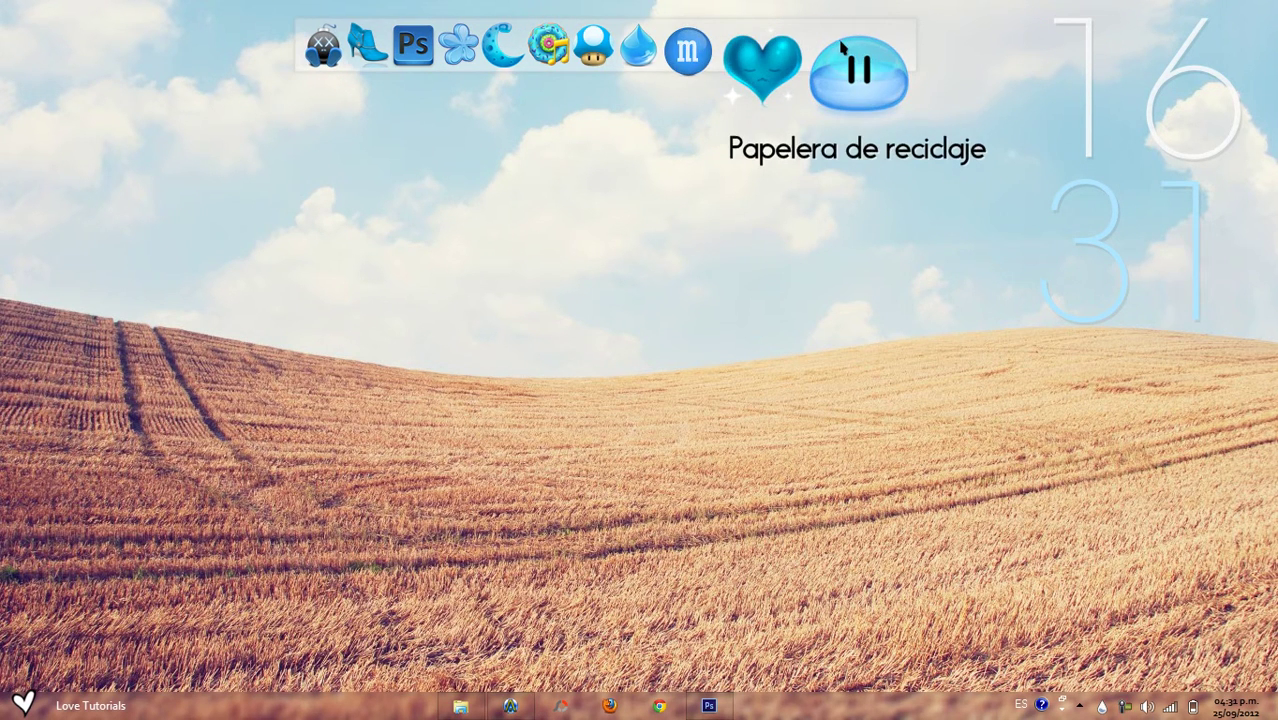
right_click(866, 62)
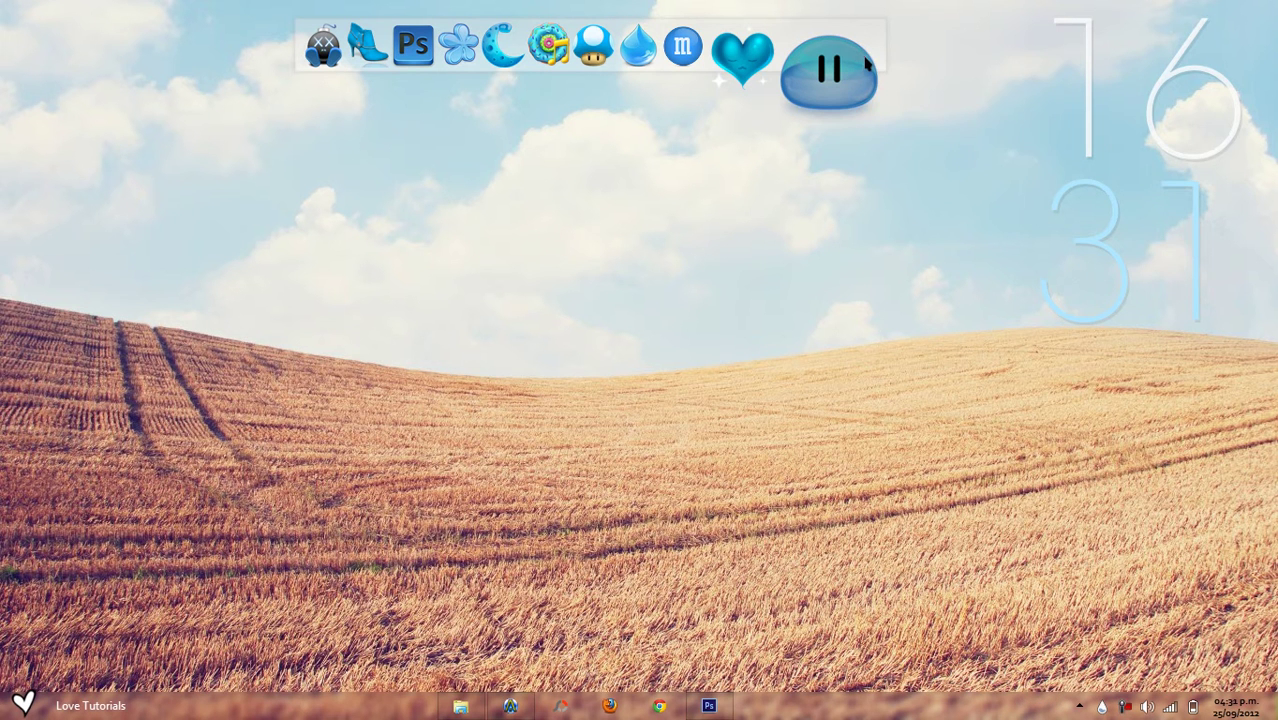
mouse_move(980, 132)
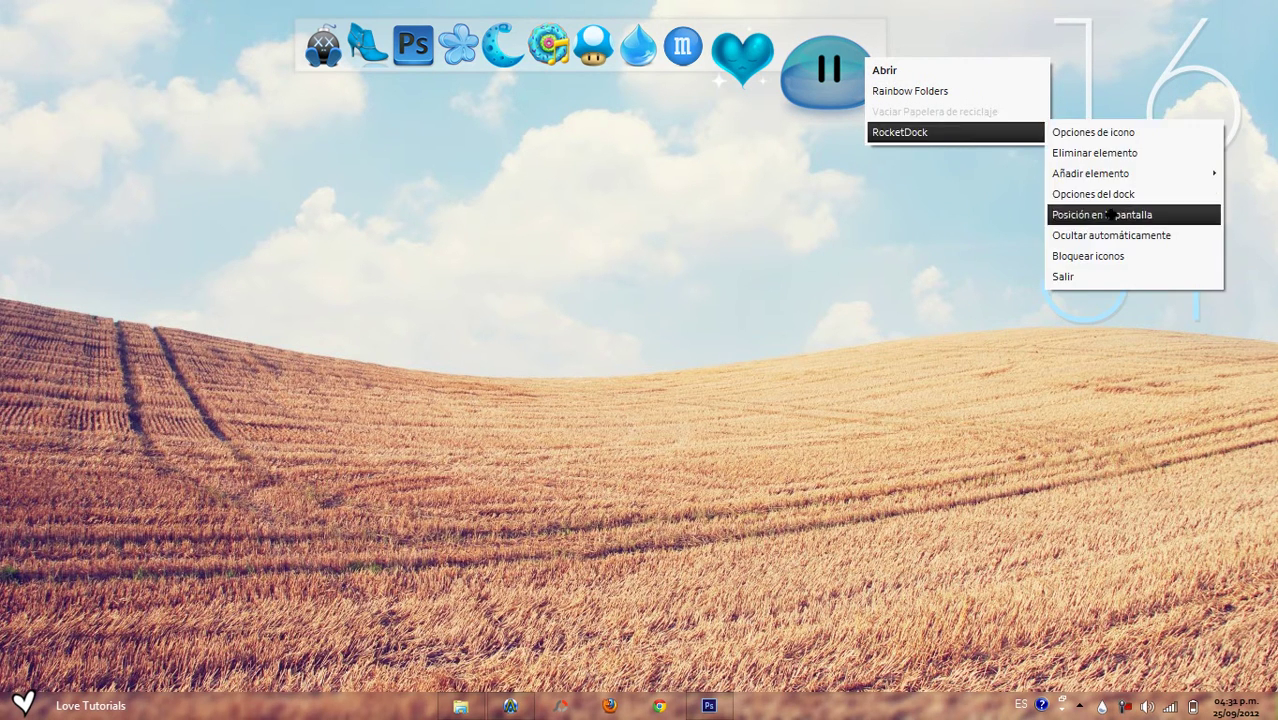
click(766, 263)
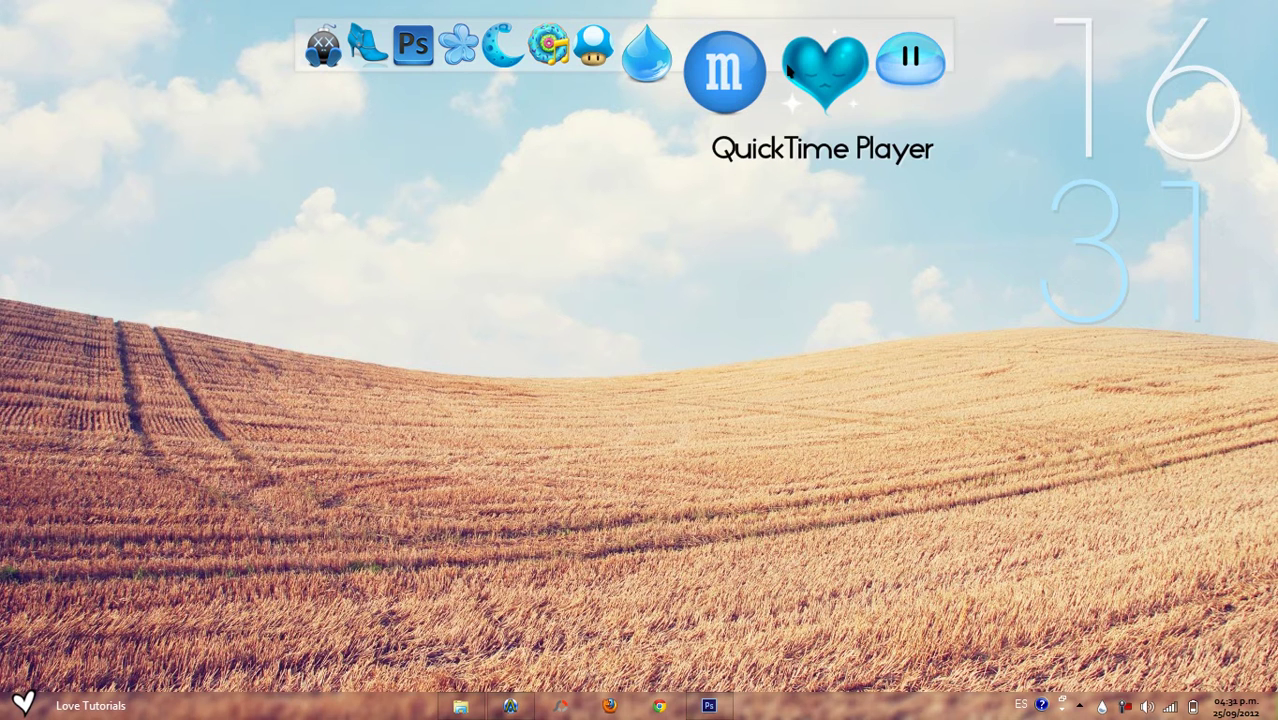
Step: View the icon options of the QuickTime Player dock item, including the folder picker for adding icon folders, and close them
right_click(788, 72)
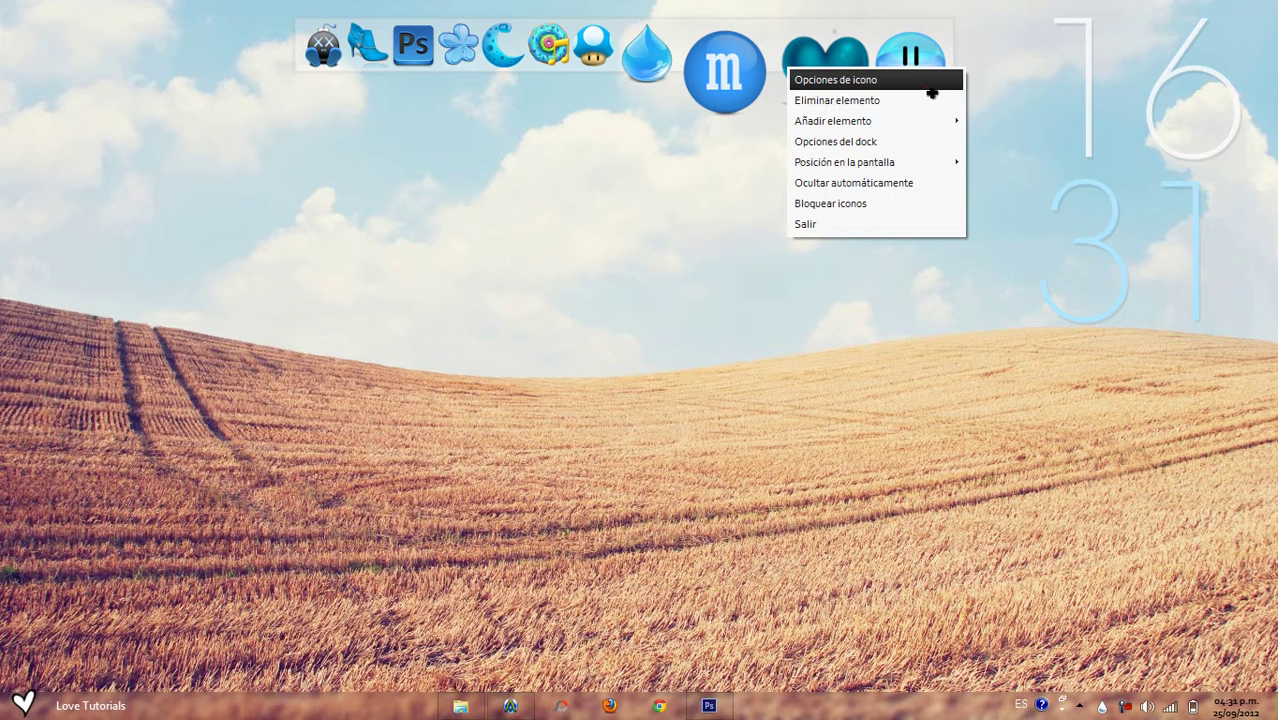
click(901, 80)
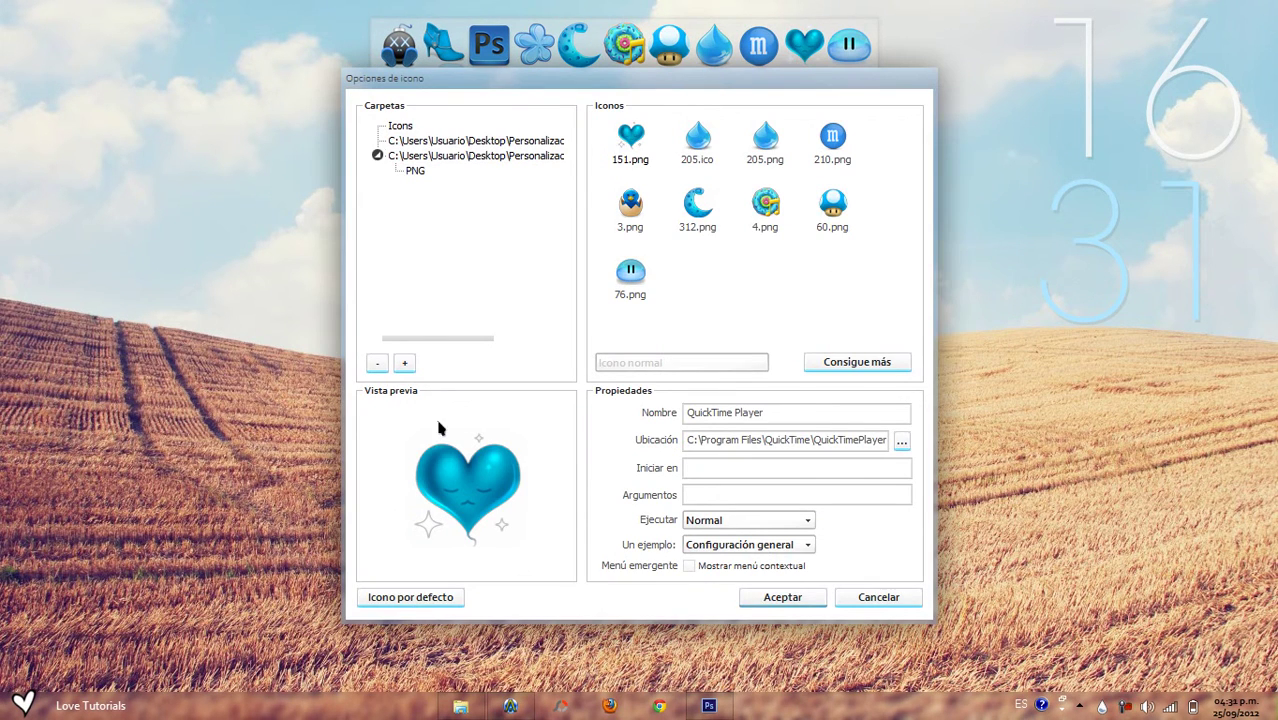
click(413, 362)
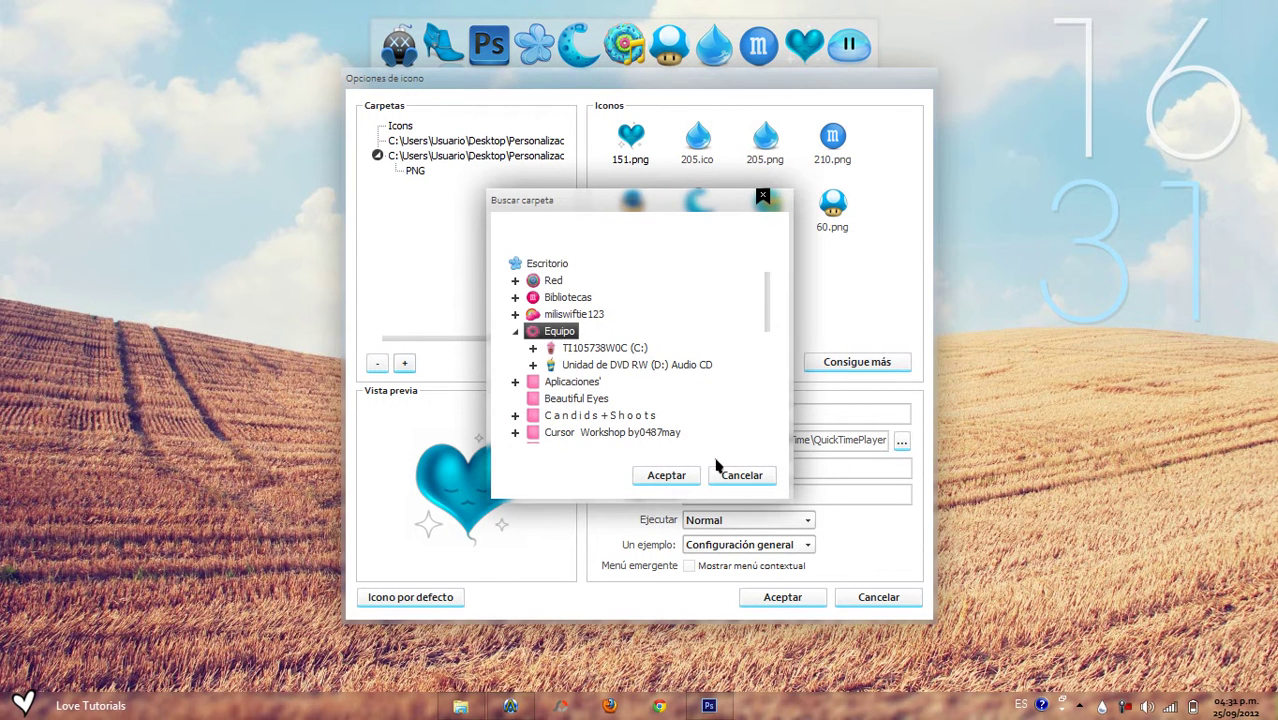
click(736, 471)
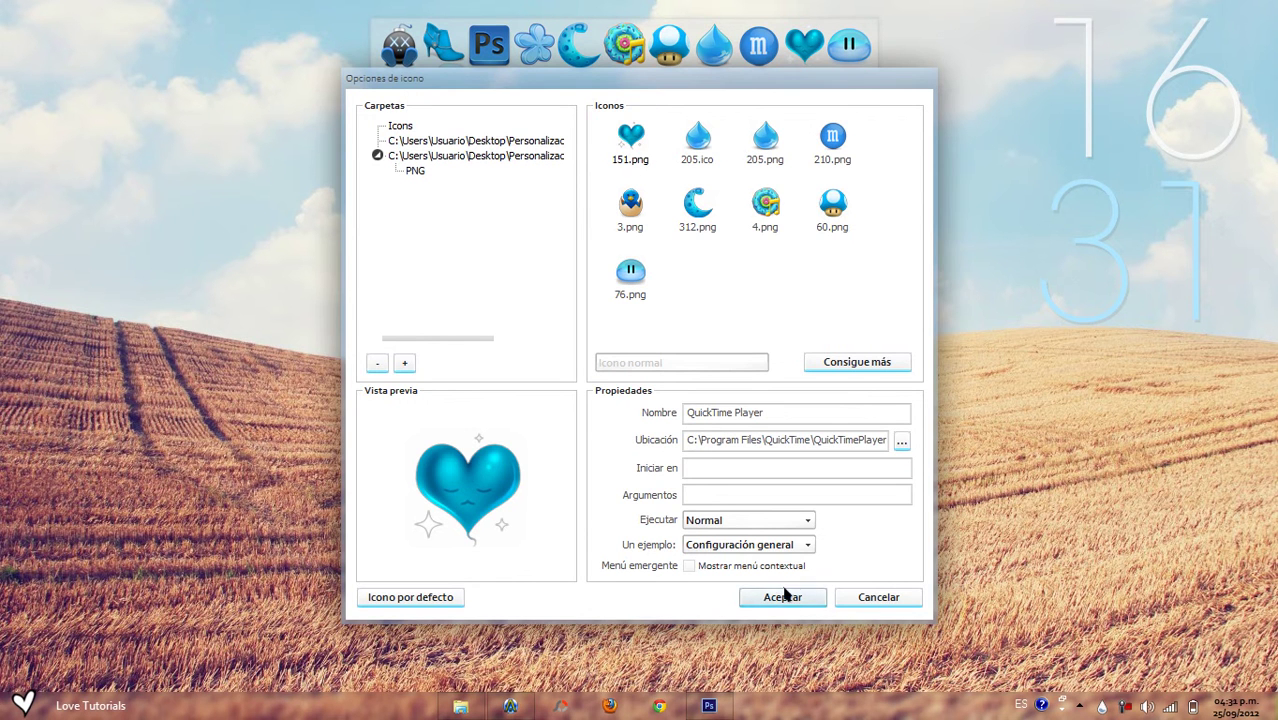
click(783, 596)
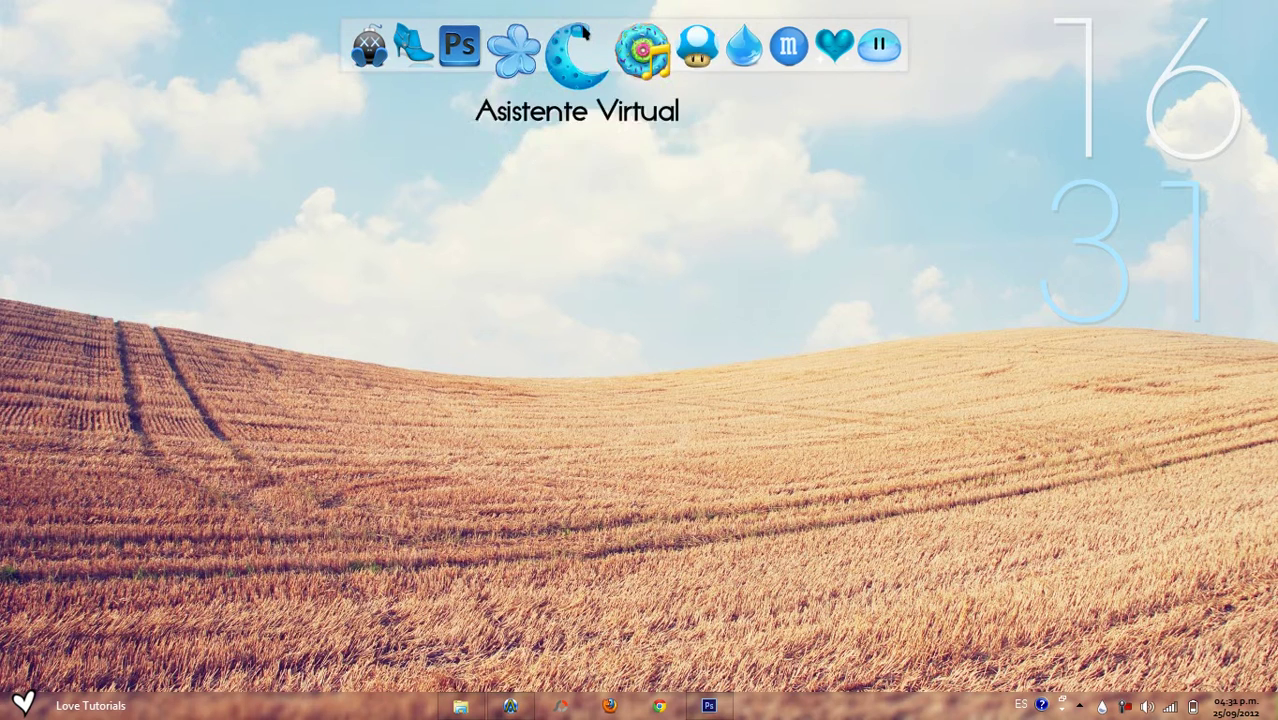
Step: Open the dock options and show the style settings
right_click(599, 38)
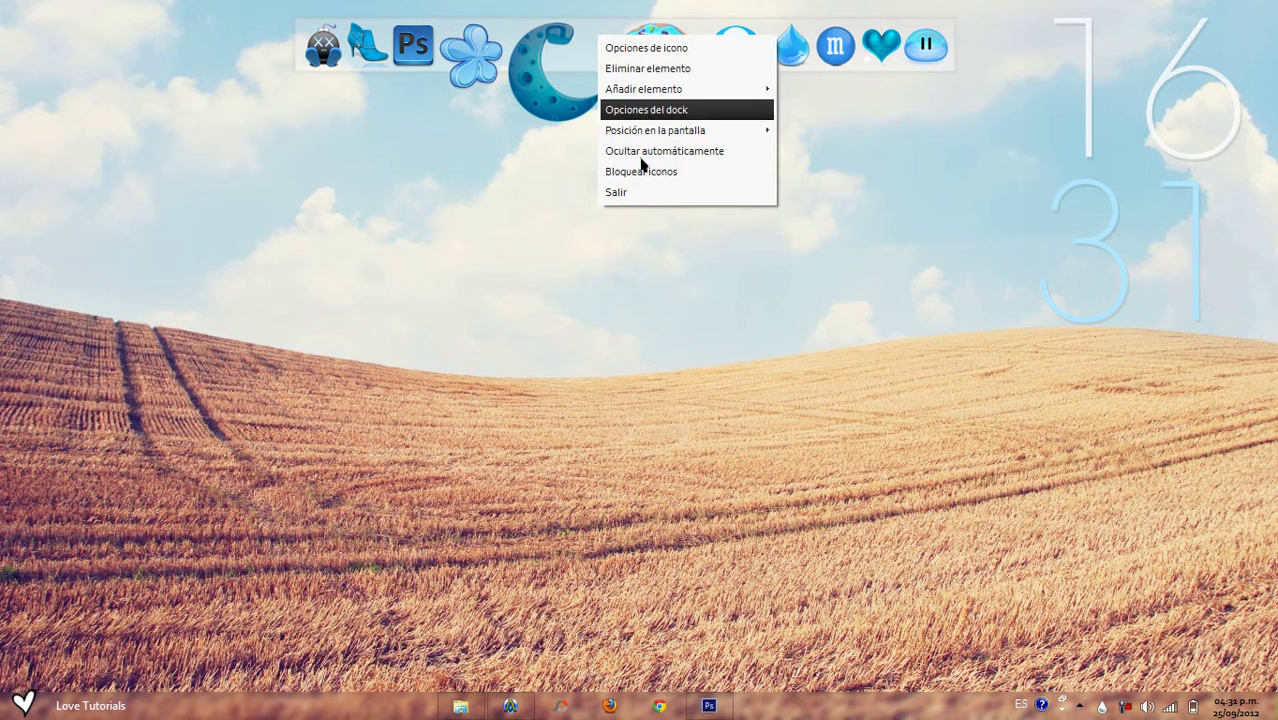
click(650, 112)
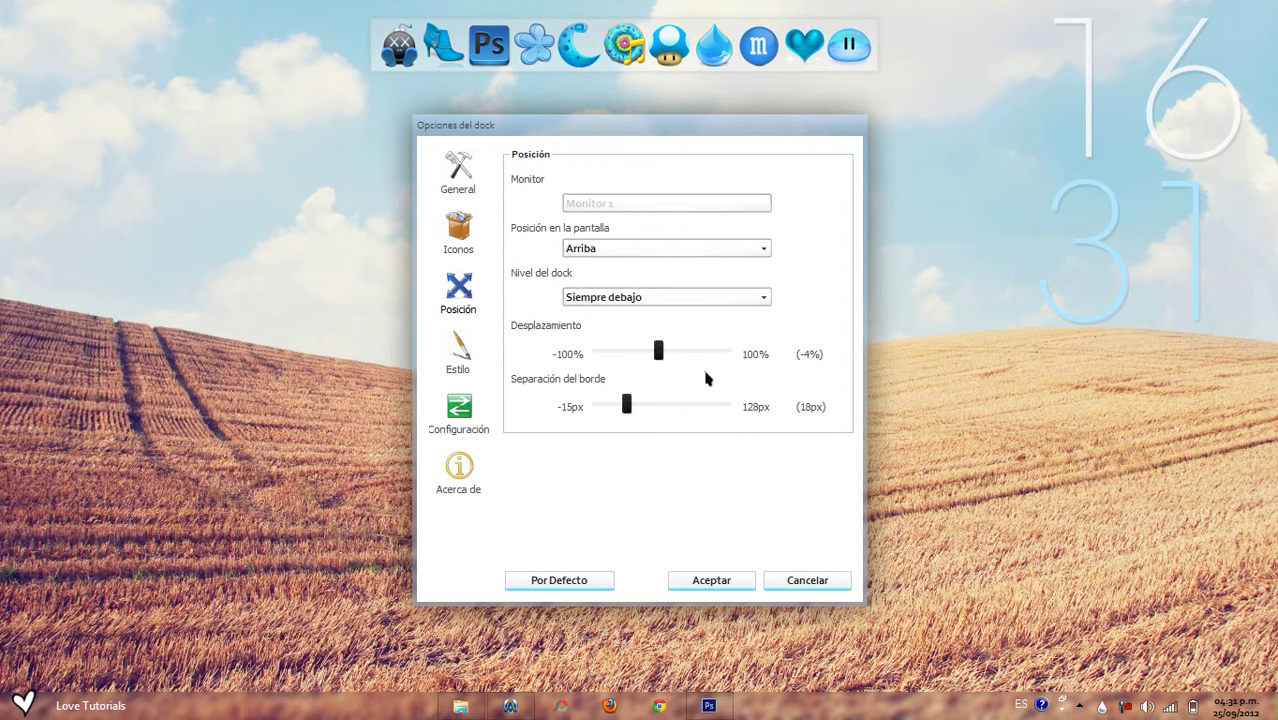
click(461, 352)
Step: Try the Aero Milk and Milk2 themes on the dock, and switch the theme back to Milk1
click(632, 199)
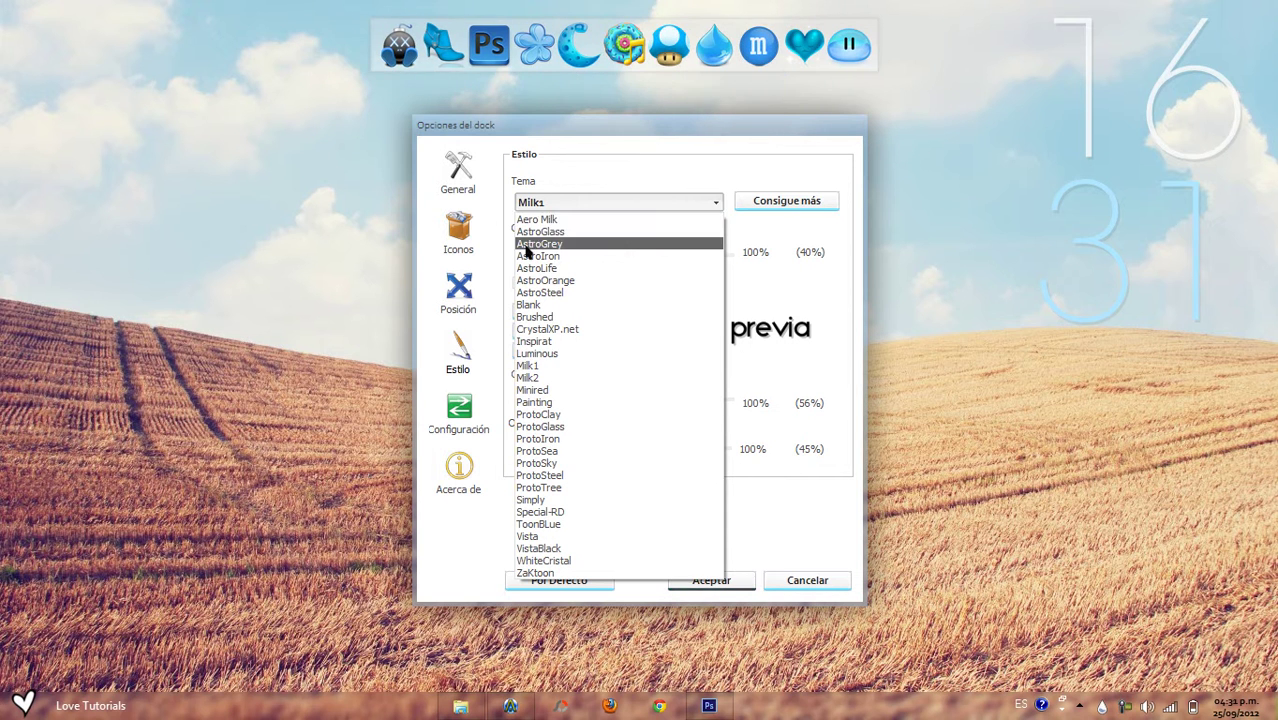
click(620, 219)
click(617, 203)
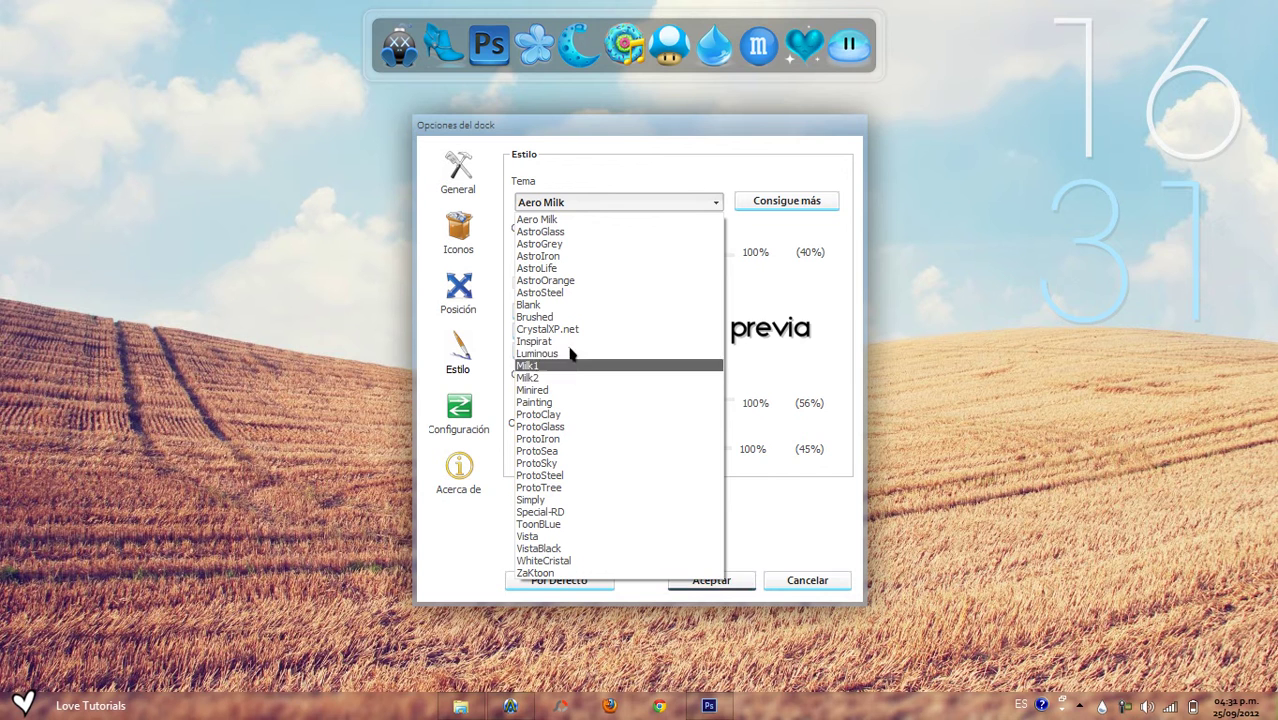
click(588, 378)
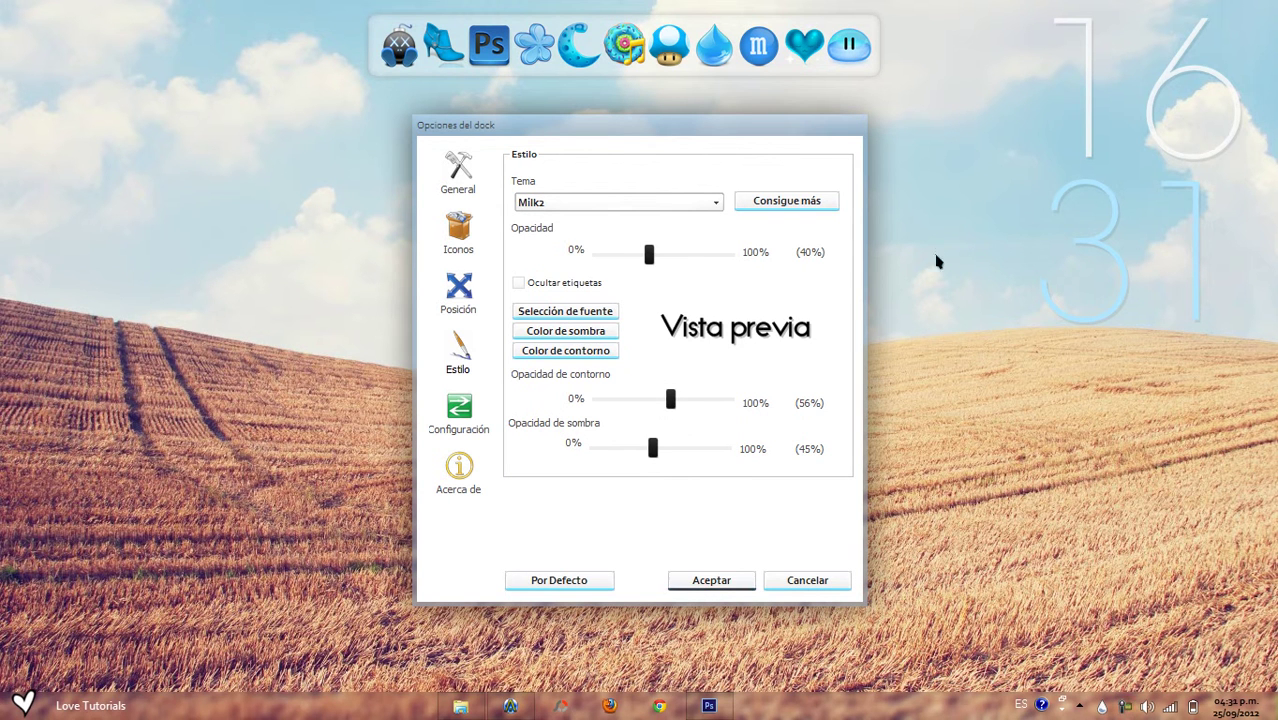
click(695, 202)
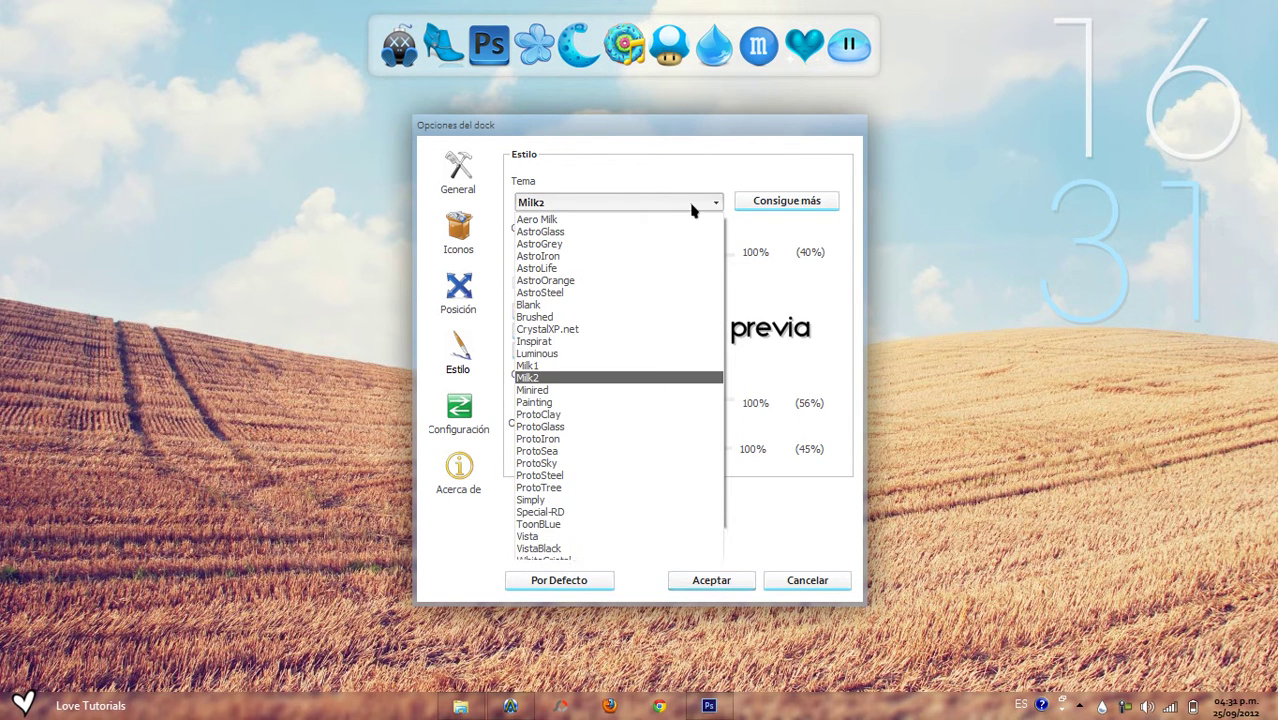
click(556, 365)
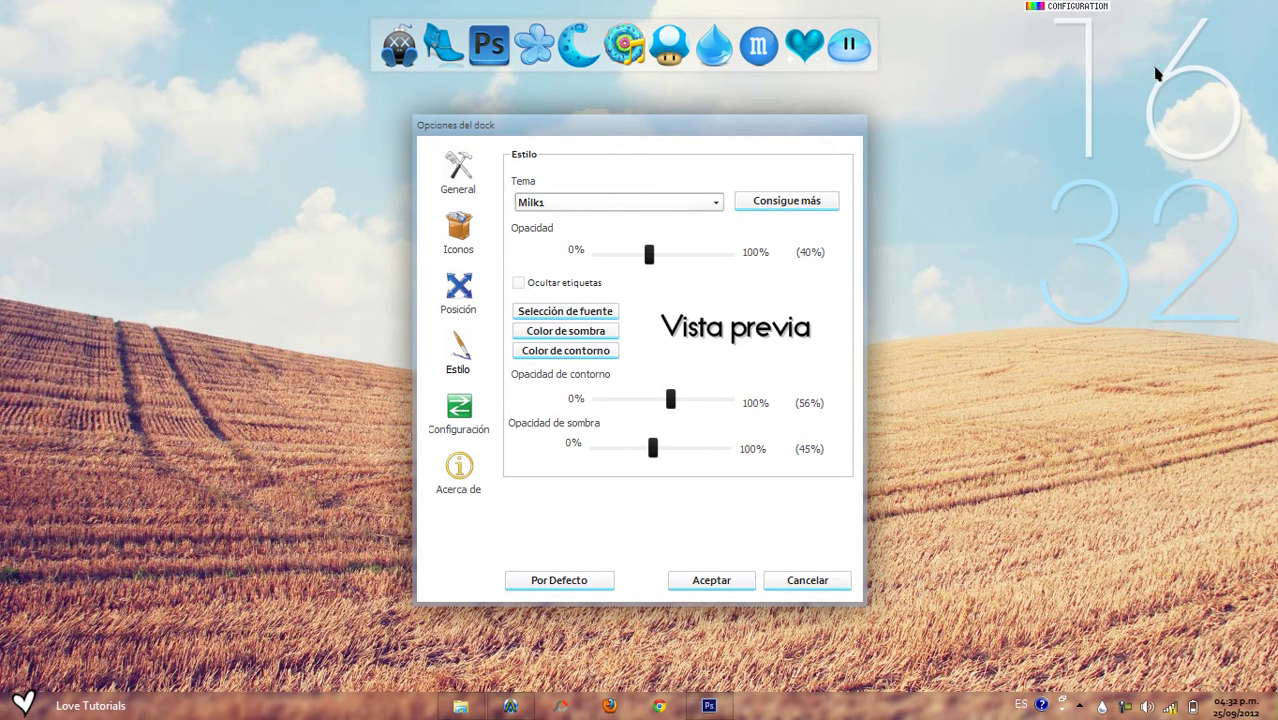
Step: In the position settings, try placing the dock at Izquierda and return its screen position to Arriba
click(450, 296)
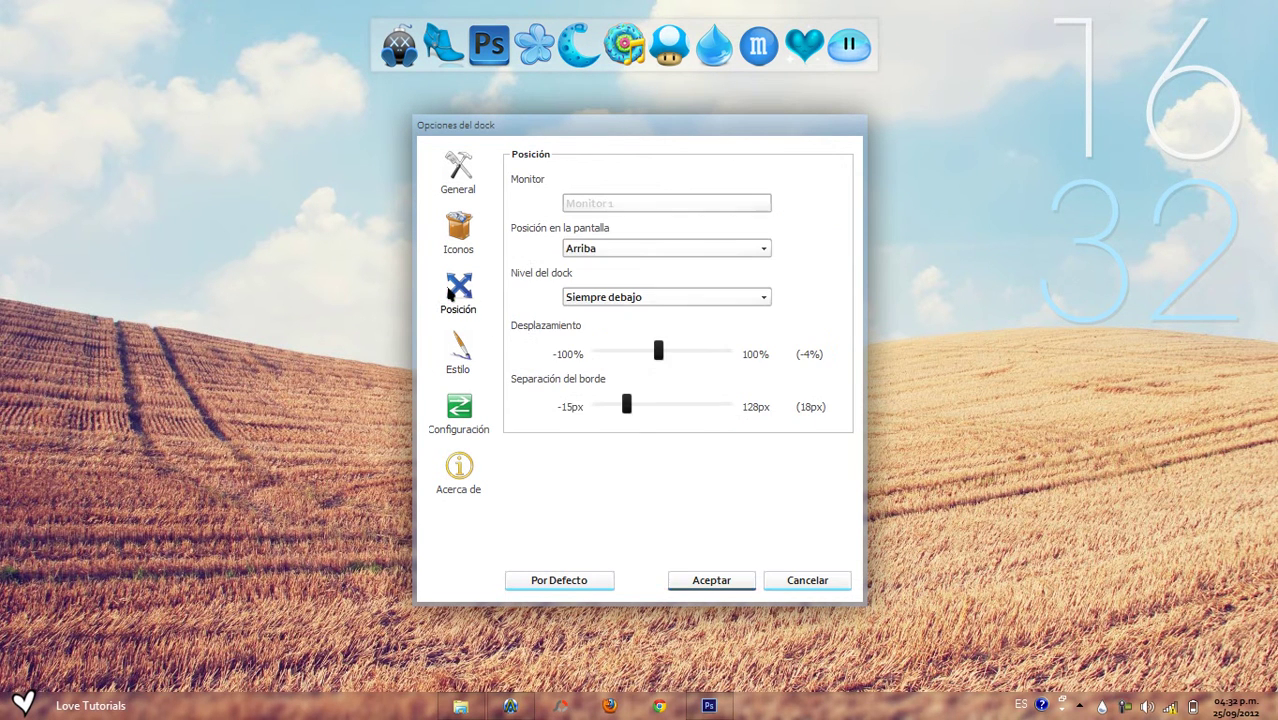
click(613, 247)
click(584, 289)
click(607, 250)
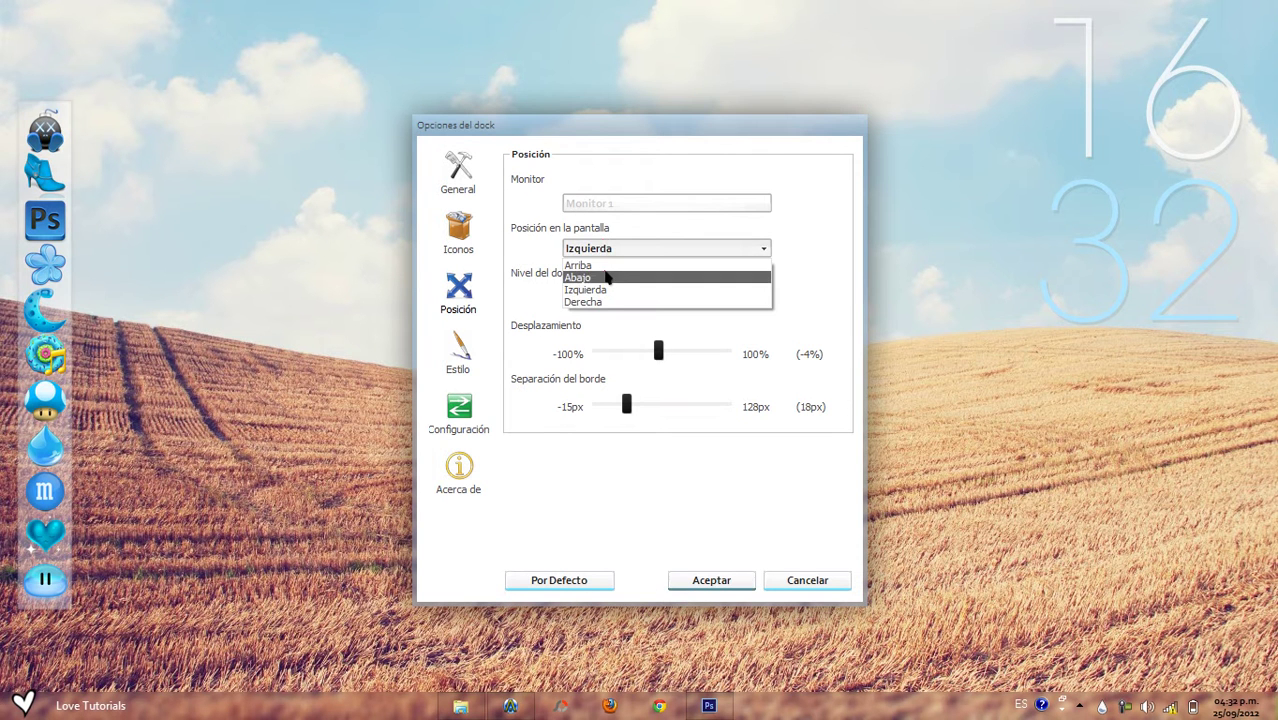
click(604, 265)
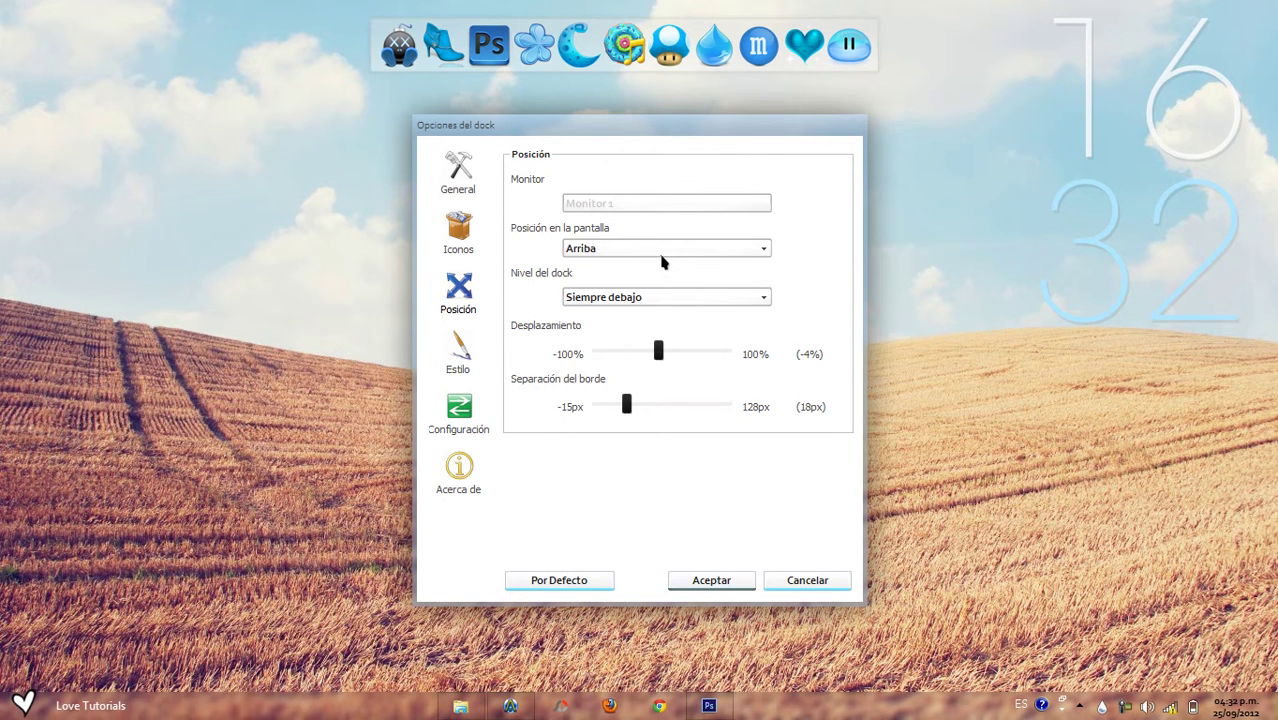
Step: Set the dock's Desplazamiento to -6% and its Separación del borde to 13 px
click(682, 301)
click(664, 293)
mouse_move(660, 360)
mouse_down()
mouse_move(679, 360)
mouse_move(657, 356)
mouse_up()
drag(626, 412, 618, 472)
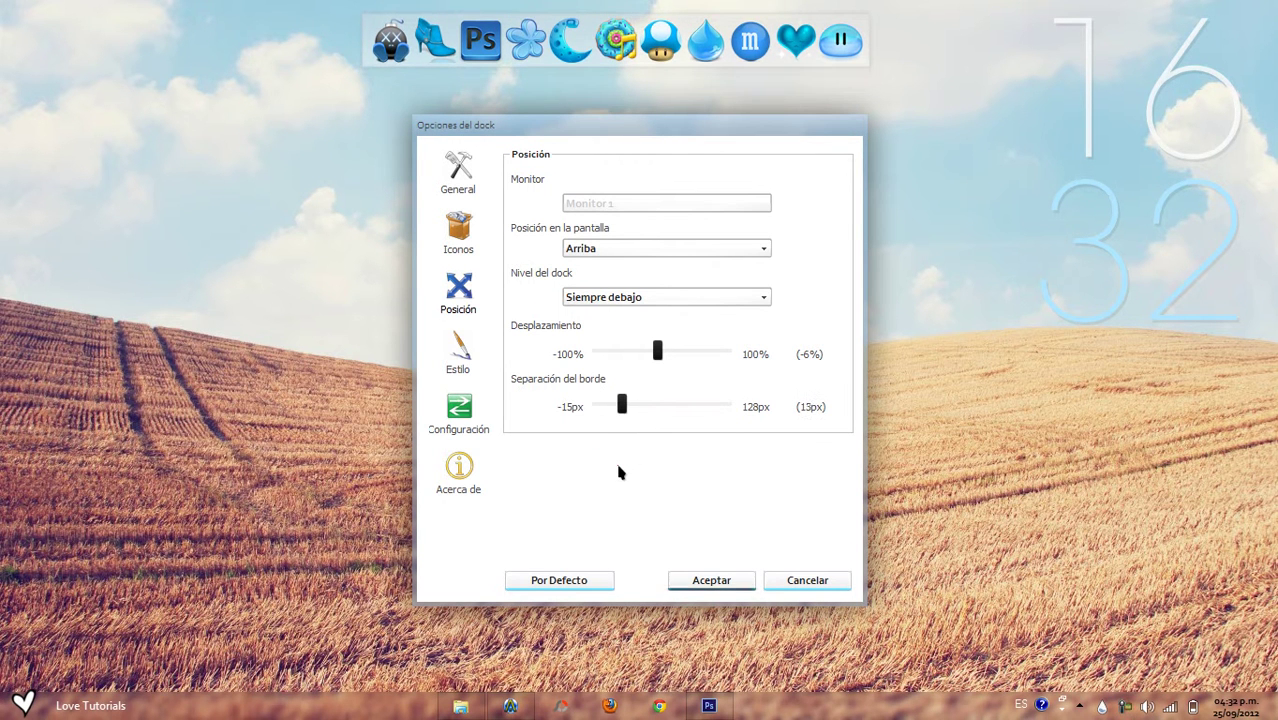
Step: Bring up the Ares window, try the dock level Siempre encima over it, and return the level to Siempre debajo
click(665, 297)
click(590, 340)
click(510, 706)
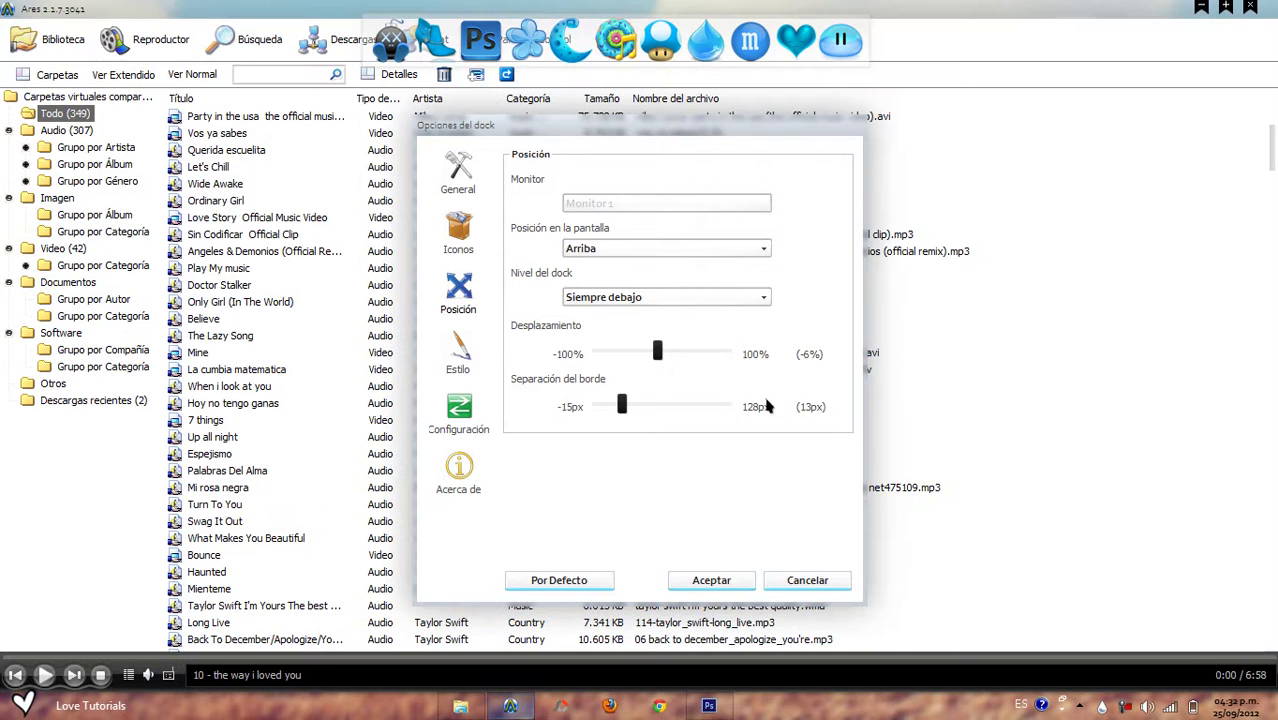
click(617, 297)
click(617, 313)
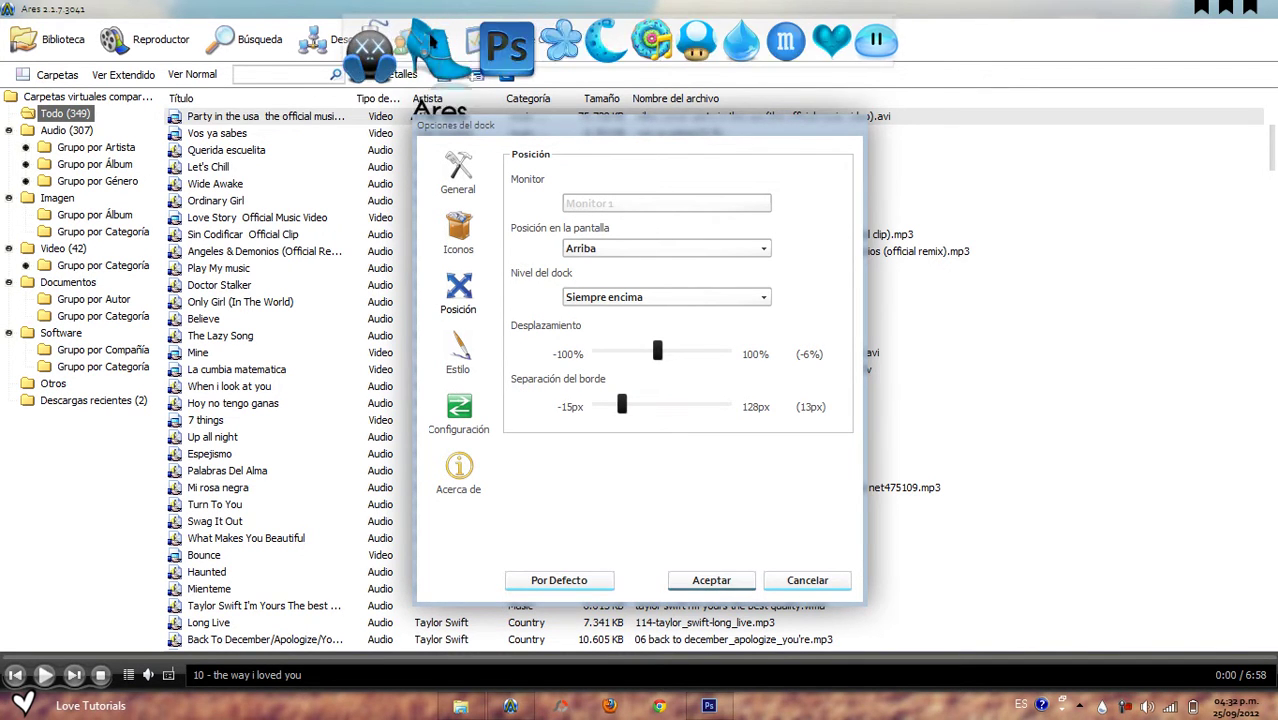
click(697, 298)
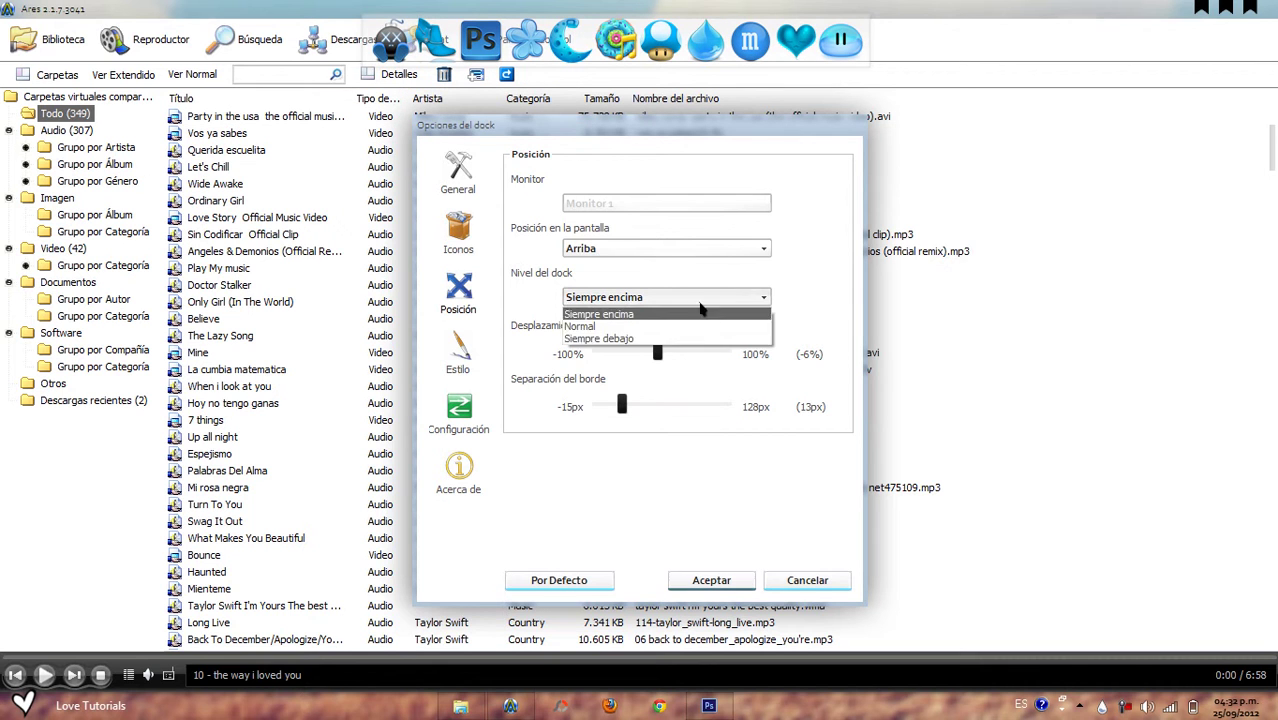
click(706, 339)
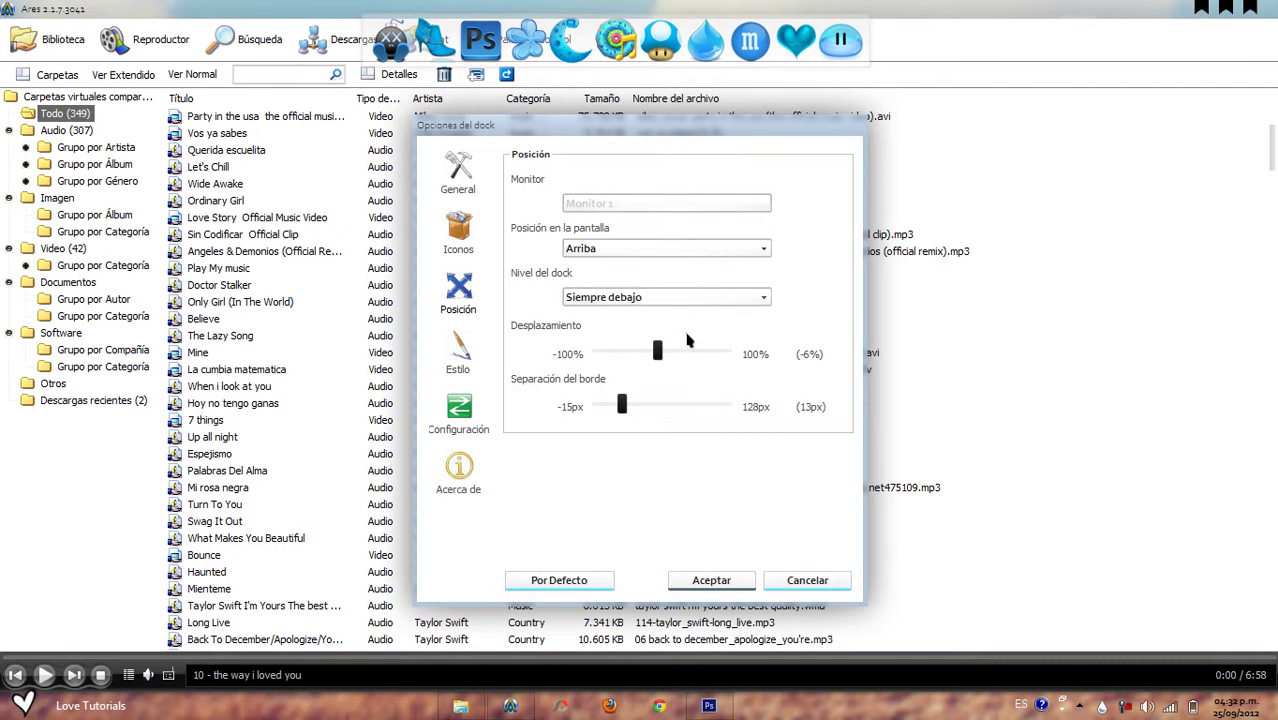
click(680, 300)
click(670, 339)
Step: Set the label outline opacity to 0% in the dock's style settings, accept the options and minimize the Ares window
click(467, 364)
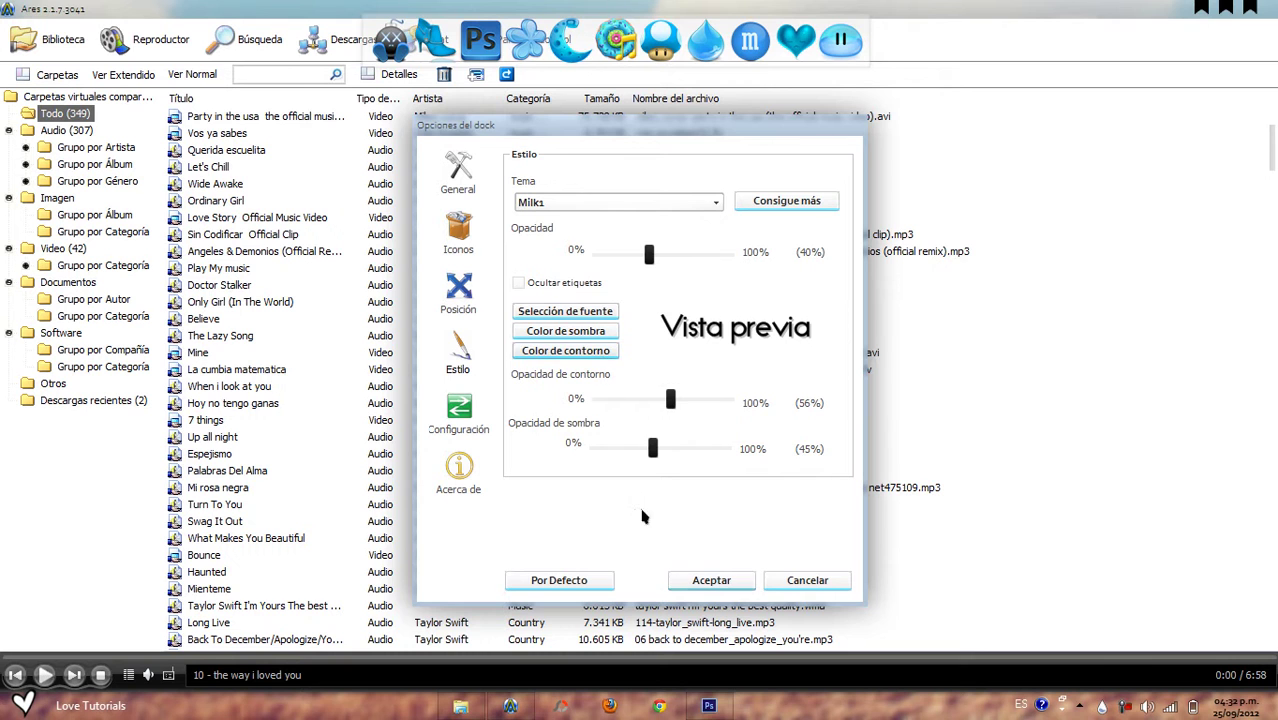
drag(674, 400, 573, 413)
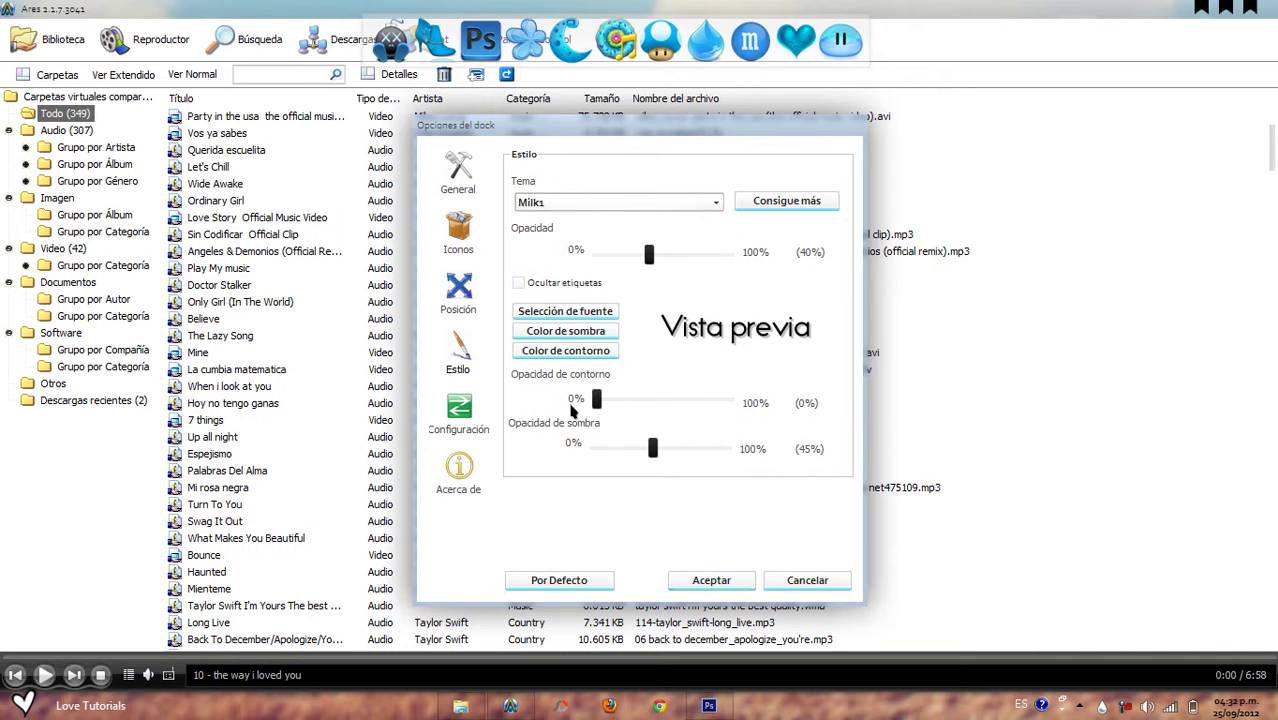
click(711, 583)
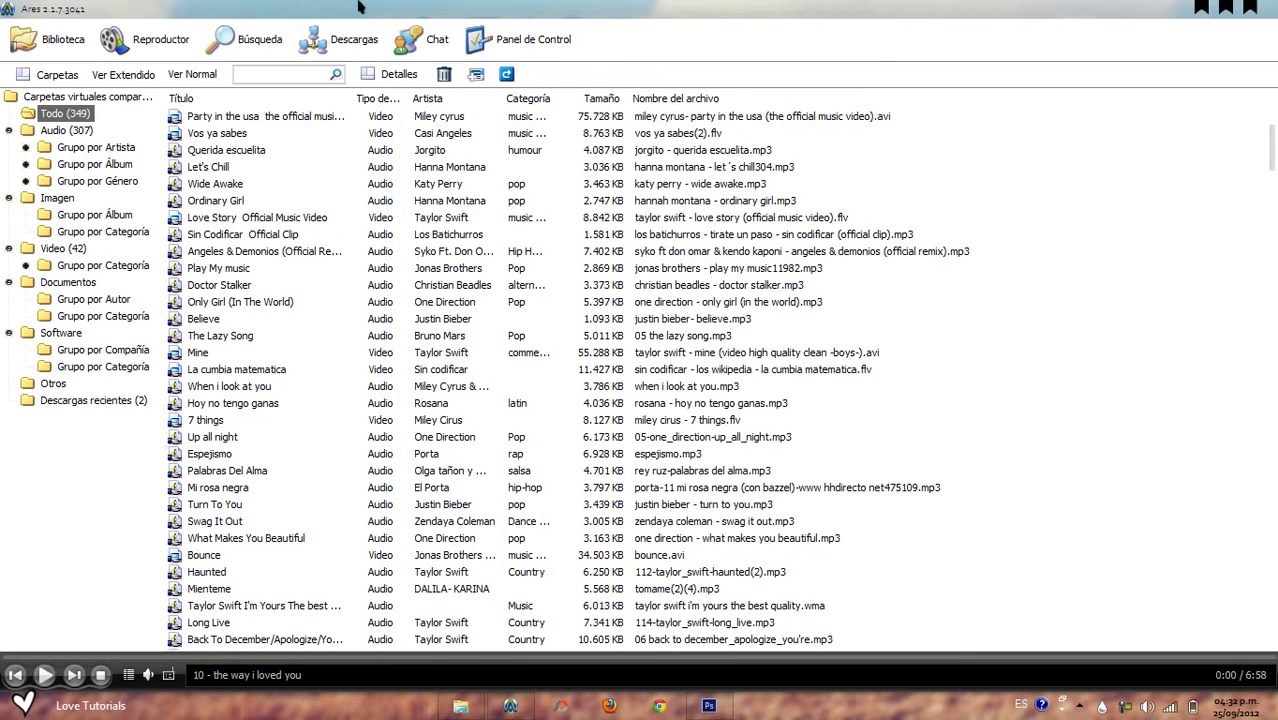
click(1205, 8)
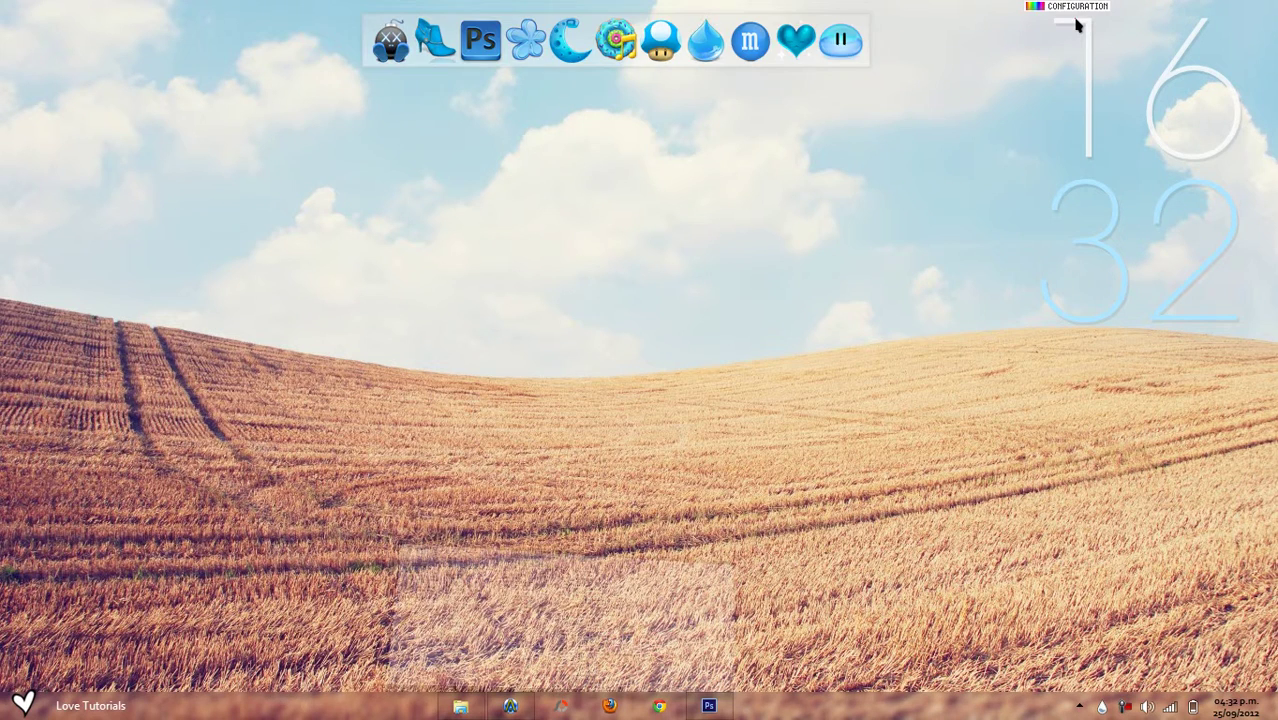
Step: Switch to the file explorer window showing the Rocketdock folder and display its contents as large icons
click(503, 32)
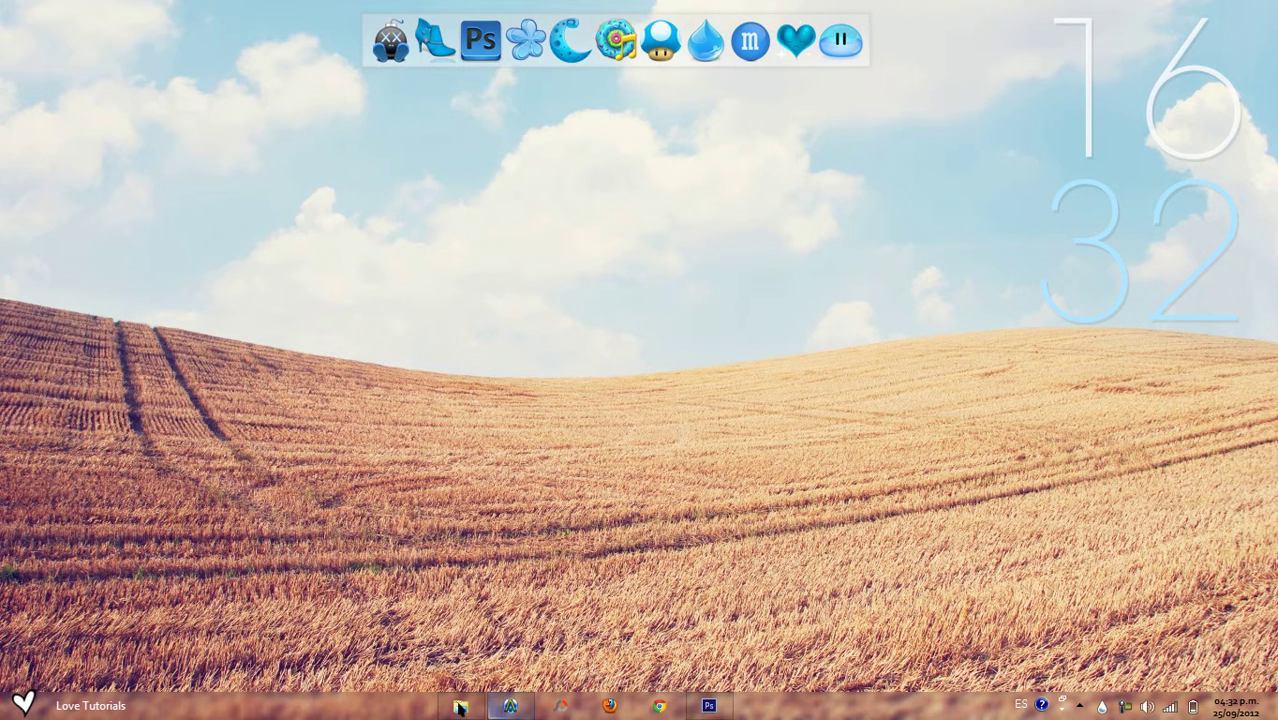
click(460, 707)
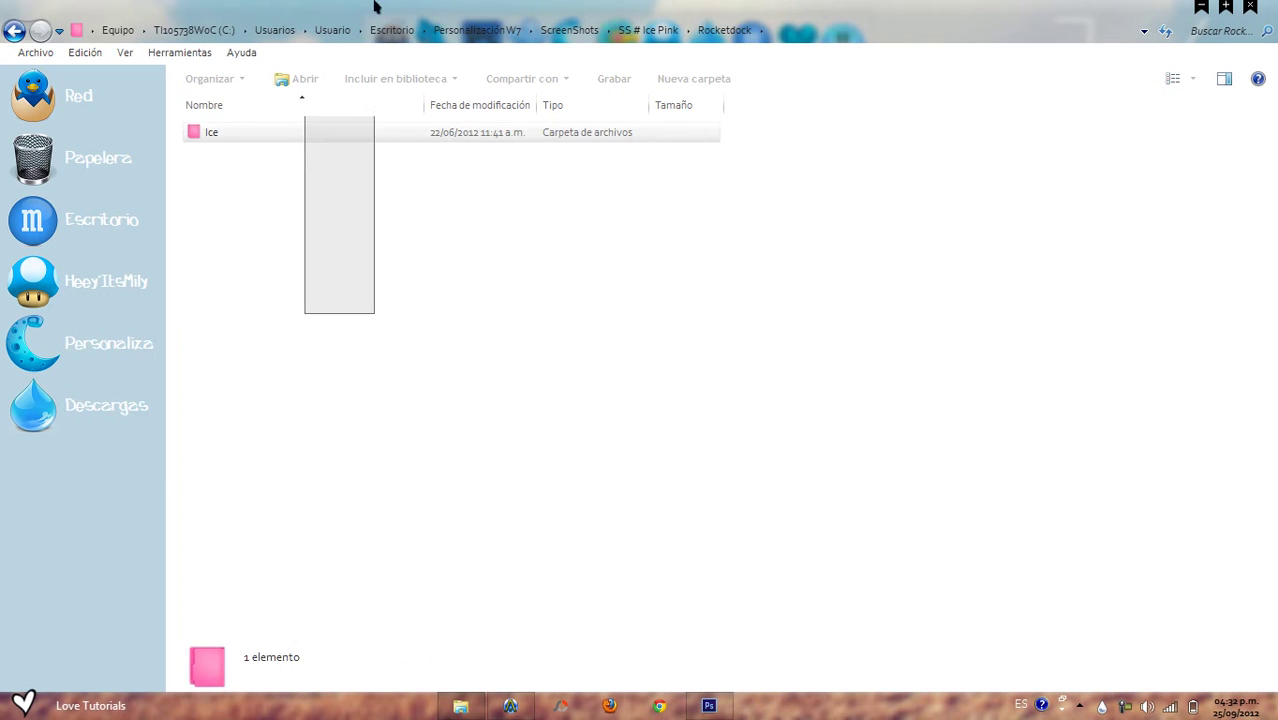
right_click(577, 256)
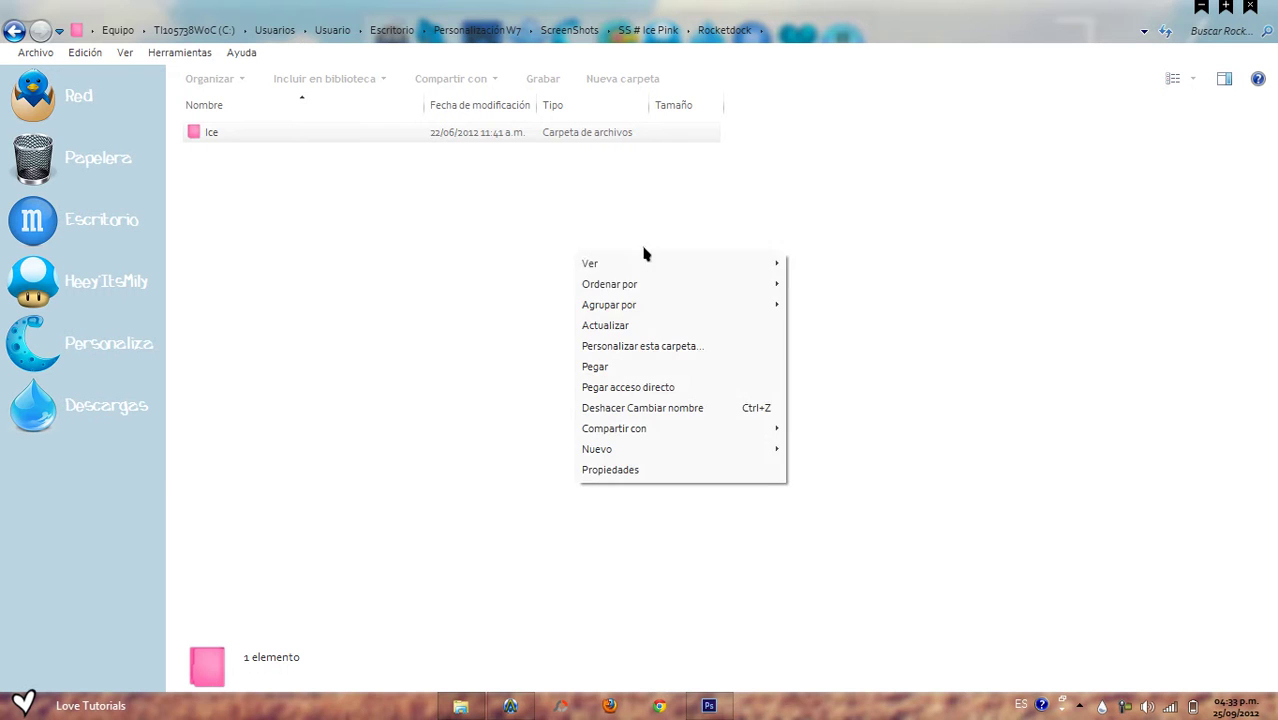
mouse_move(735, 266)
click(880, 283)
drag(613, 324, 20, 118)
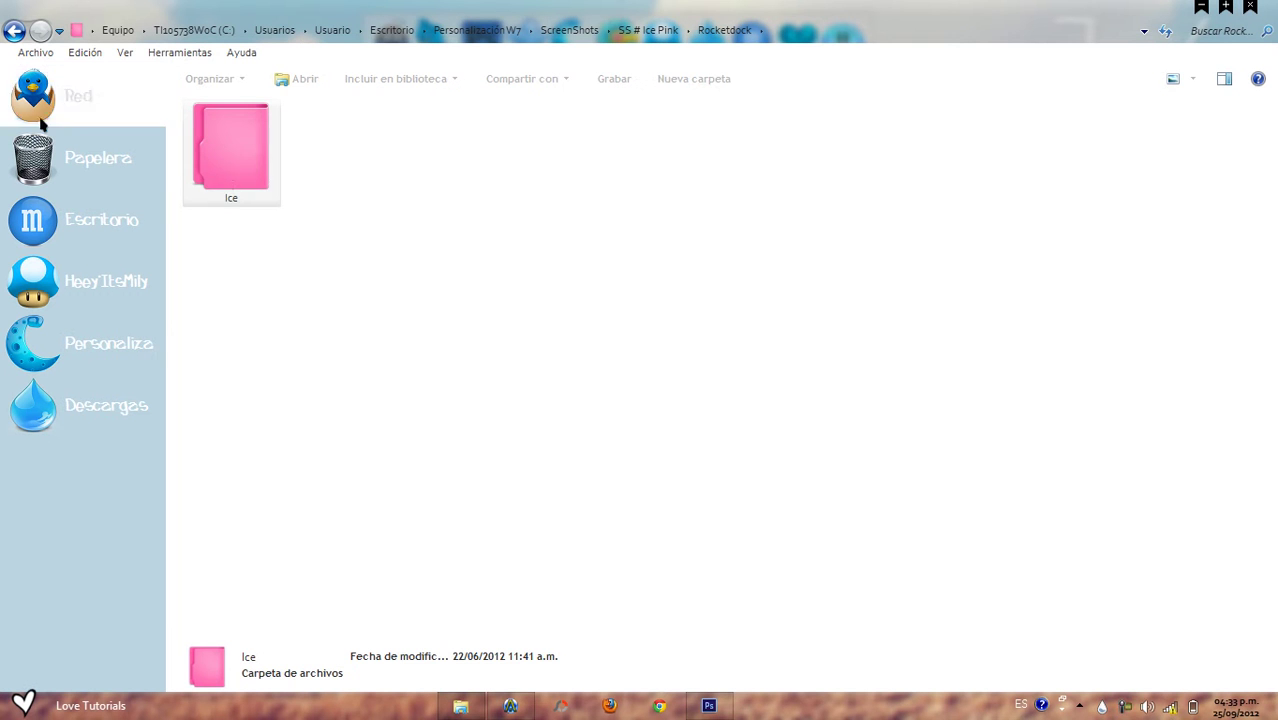
Step: Copy the Ice folder and go to the Program Files folder on drive C:
right_click(229, 172)
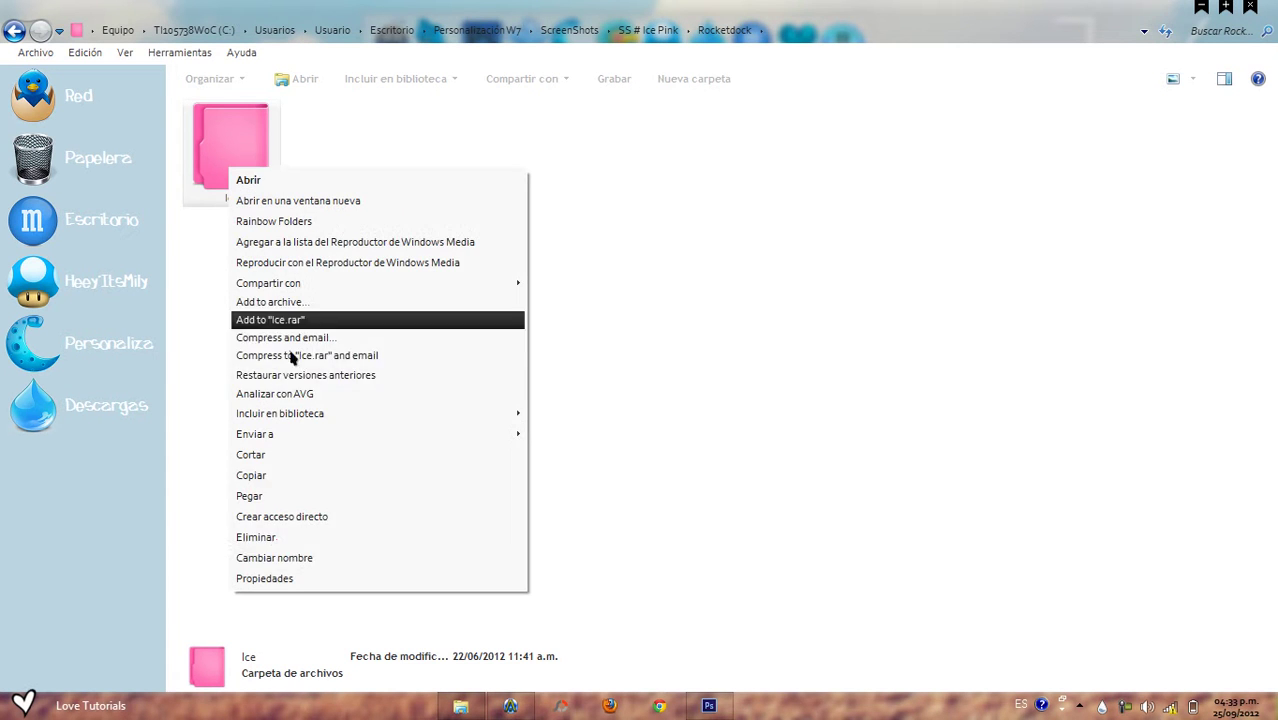
click(311, 474)
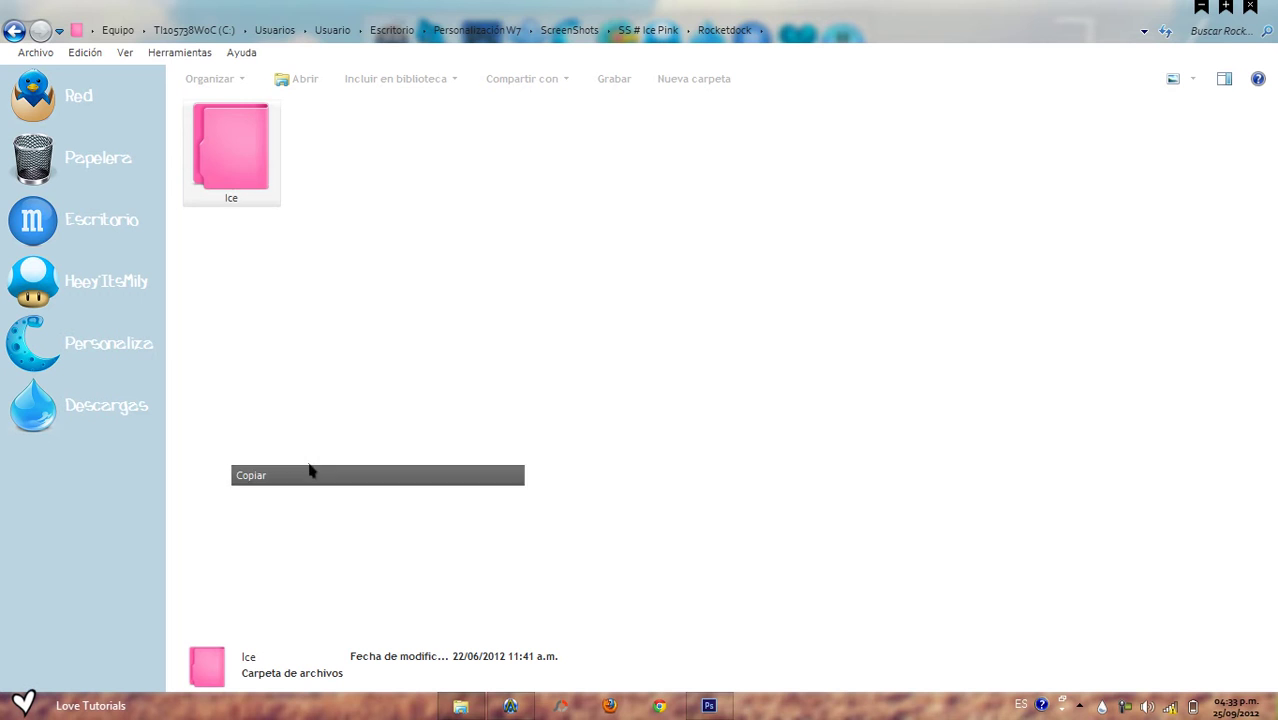
click(175, 36)
click(727, 200)
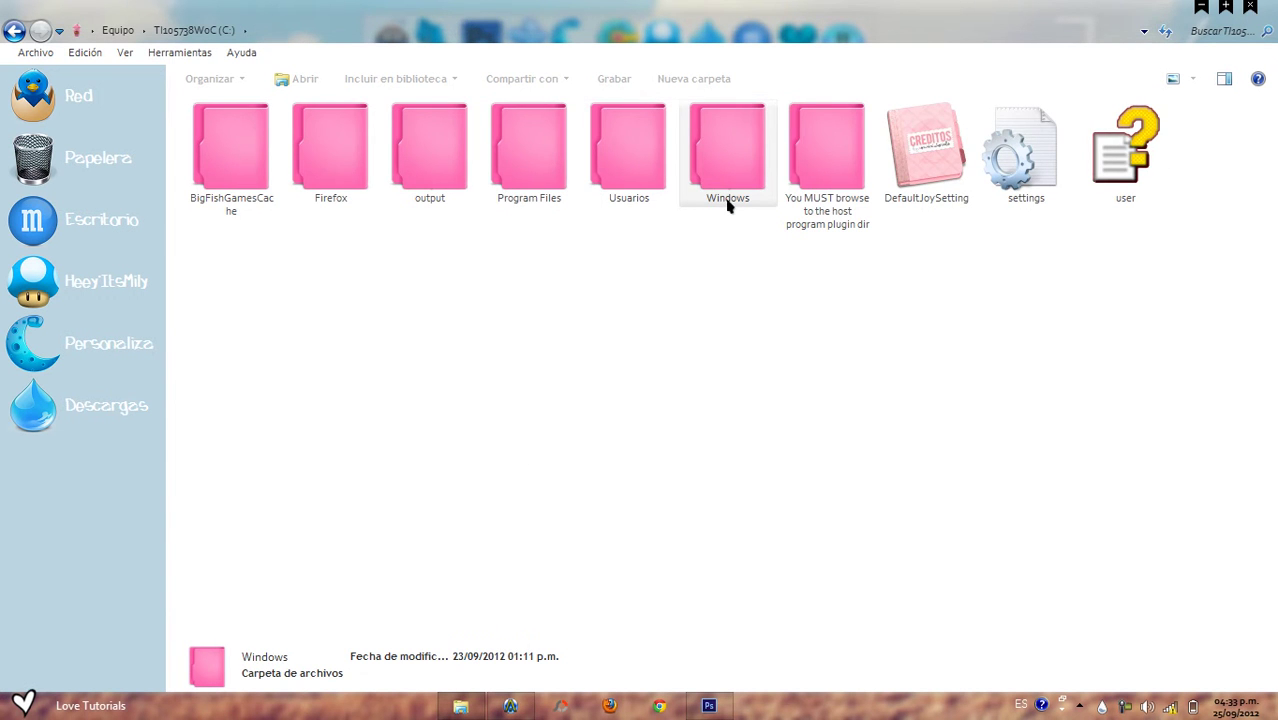
double_click(502, 174)
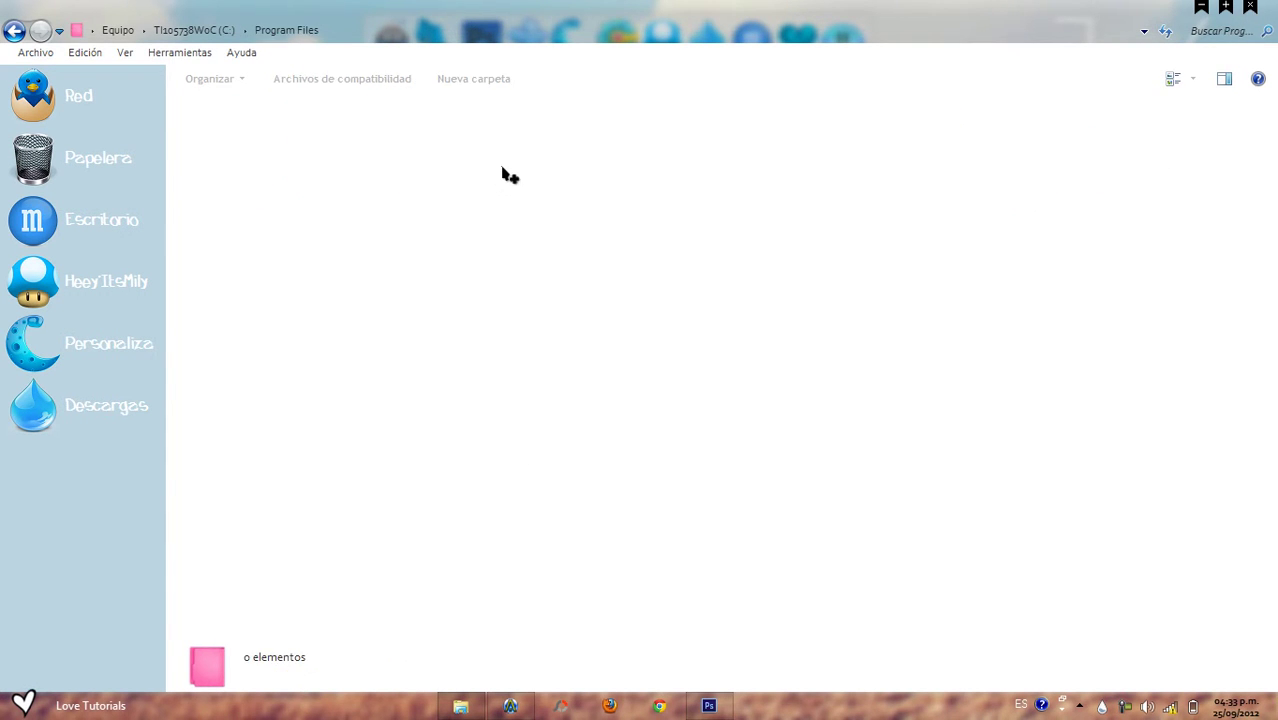
Step: Open the Skins folder inside the RocketDock program folder and paste the copied Ice folder there
scroll(822, 410, down, 2)
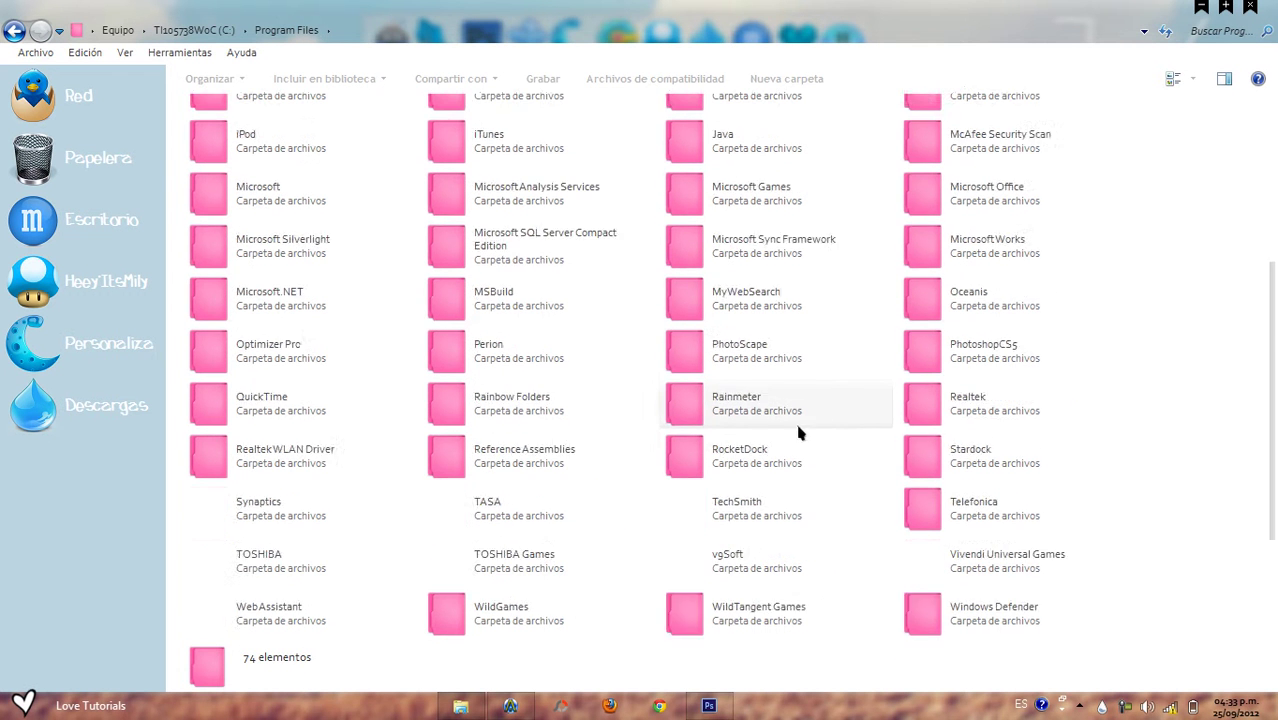
scroll(822, 410, down, 4)
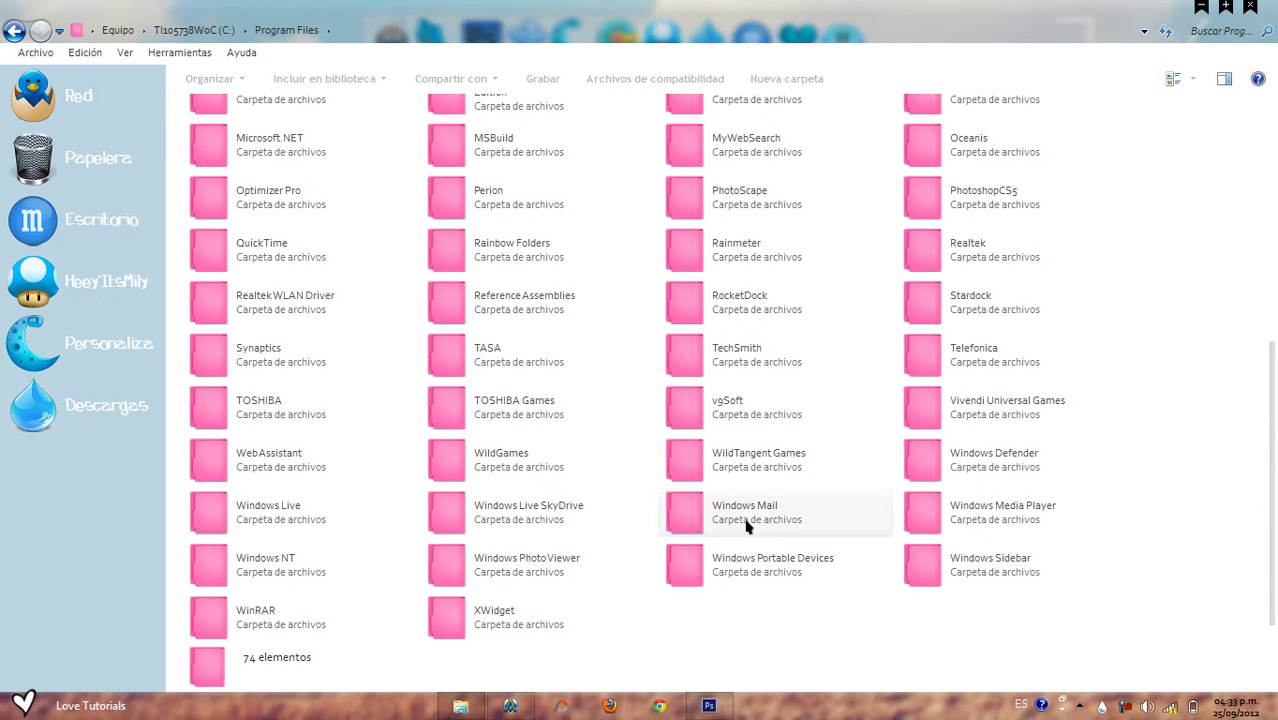
double_click(773, 307)
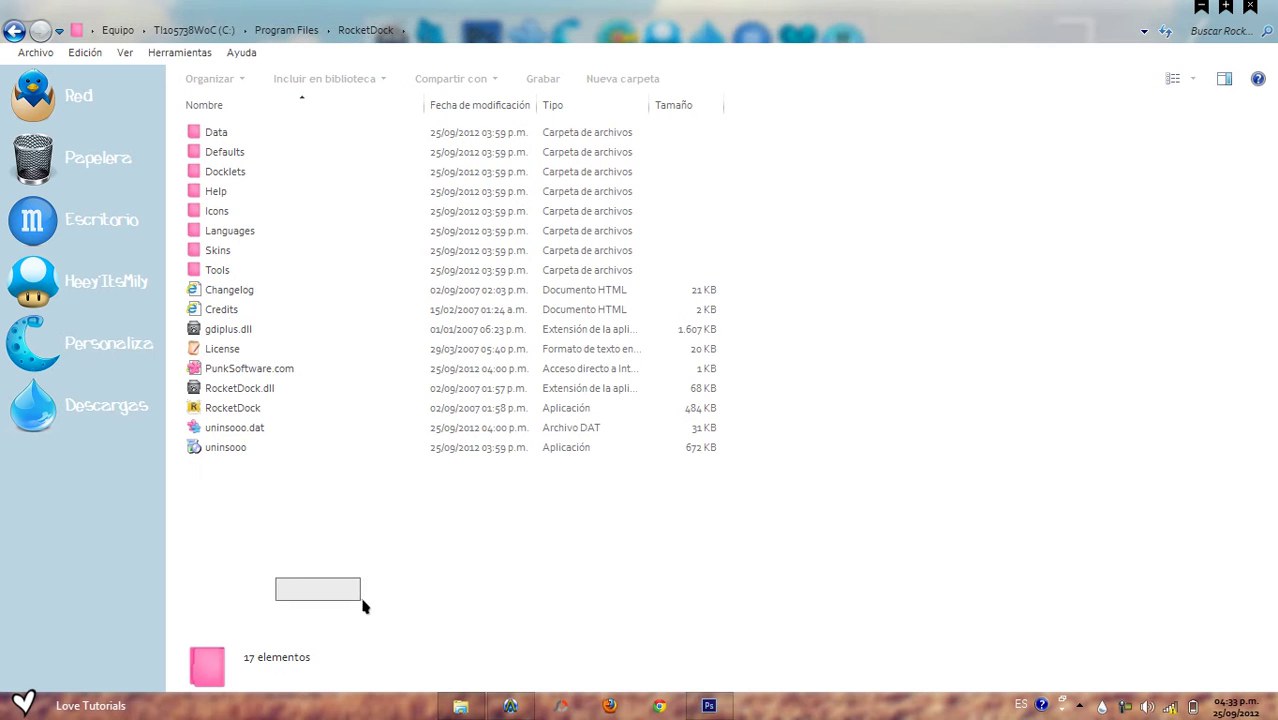
double_click(265, 255)
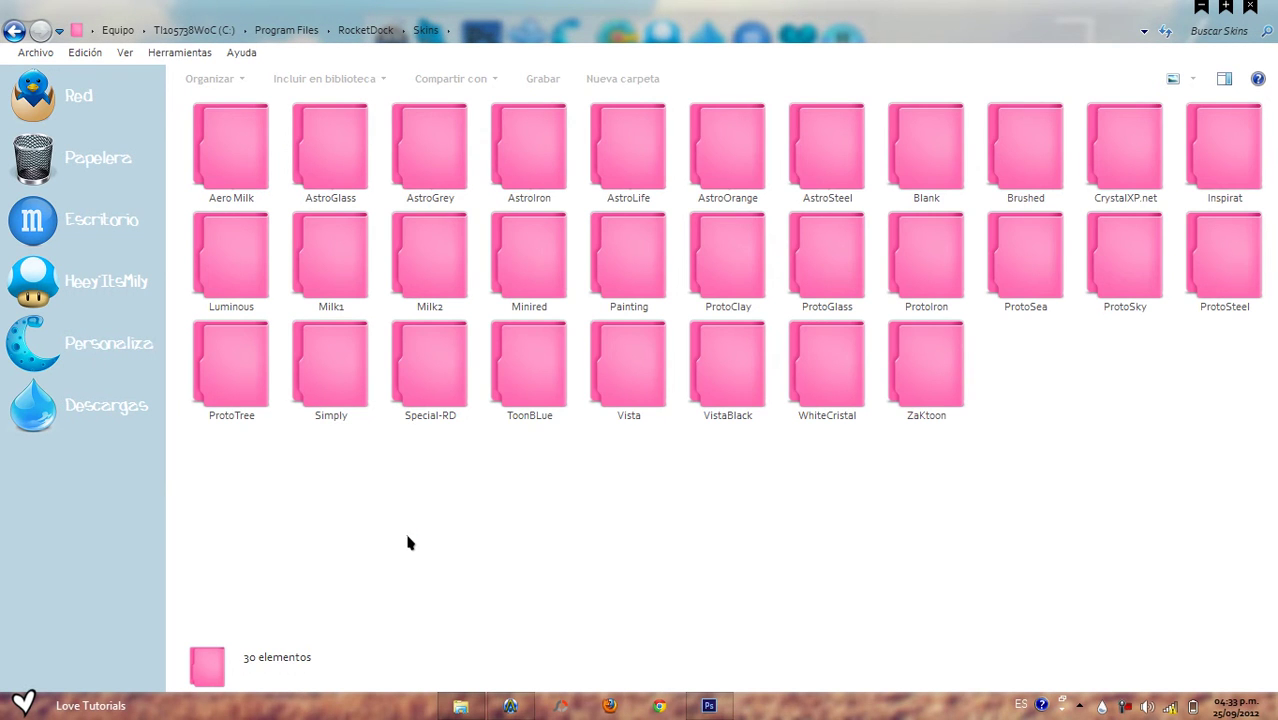
right_click(407, 543)
click(485, 420)
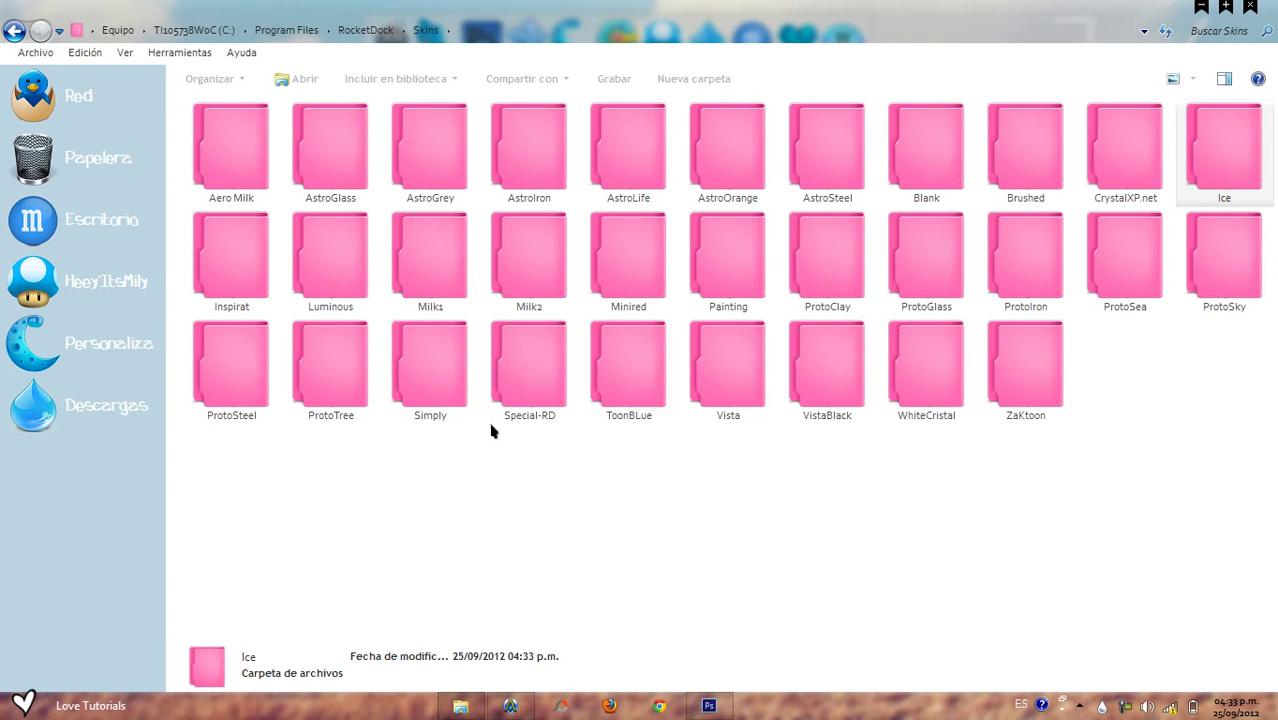
Step: Look at the files inside the pasted Ice skin folder and close the file explorer window
drag(992, 450, 196, 380)
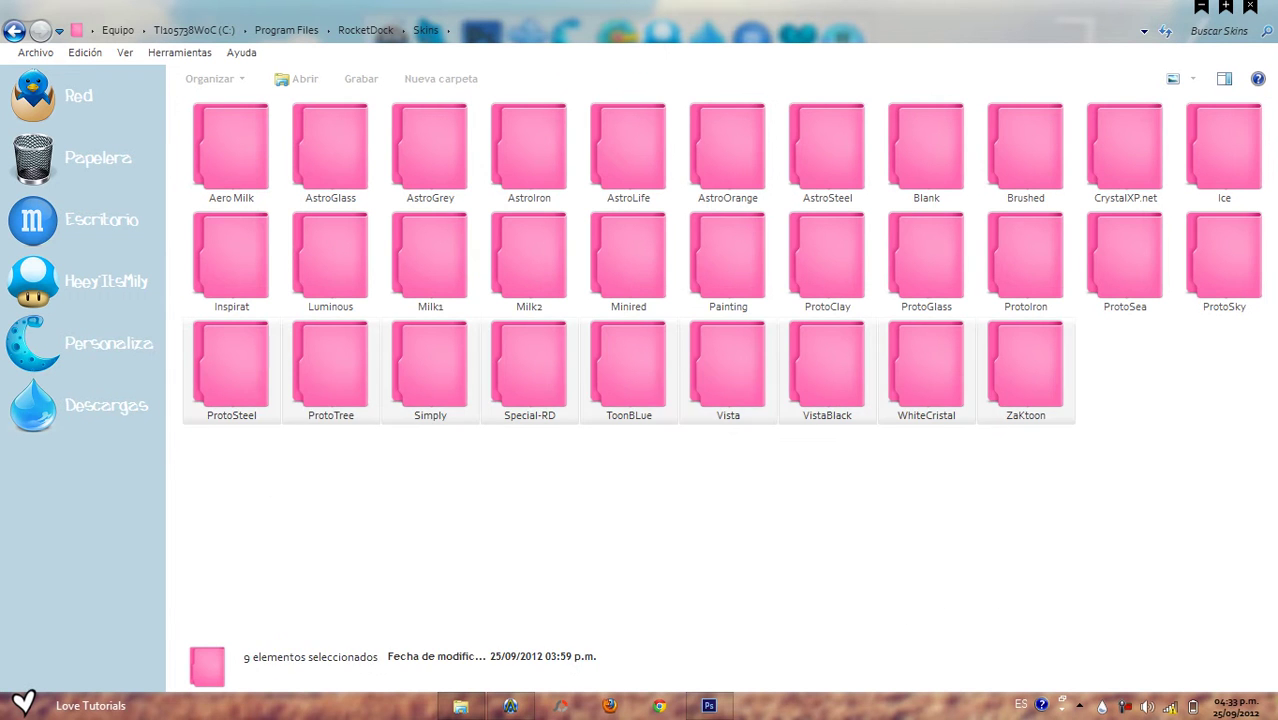
double_click(1228, 191)
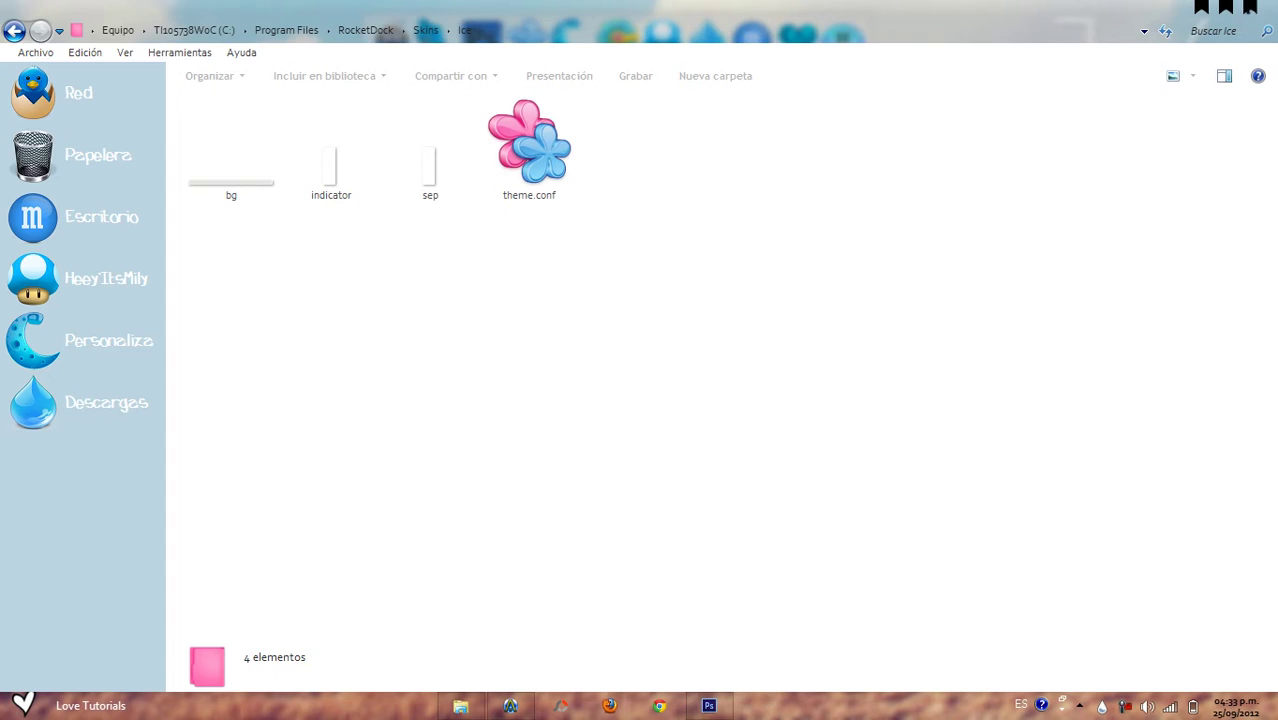
click(1250, 8)
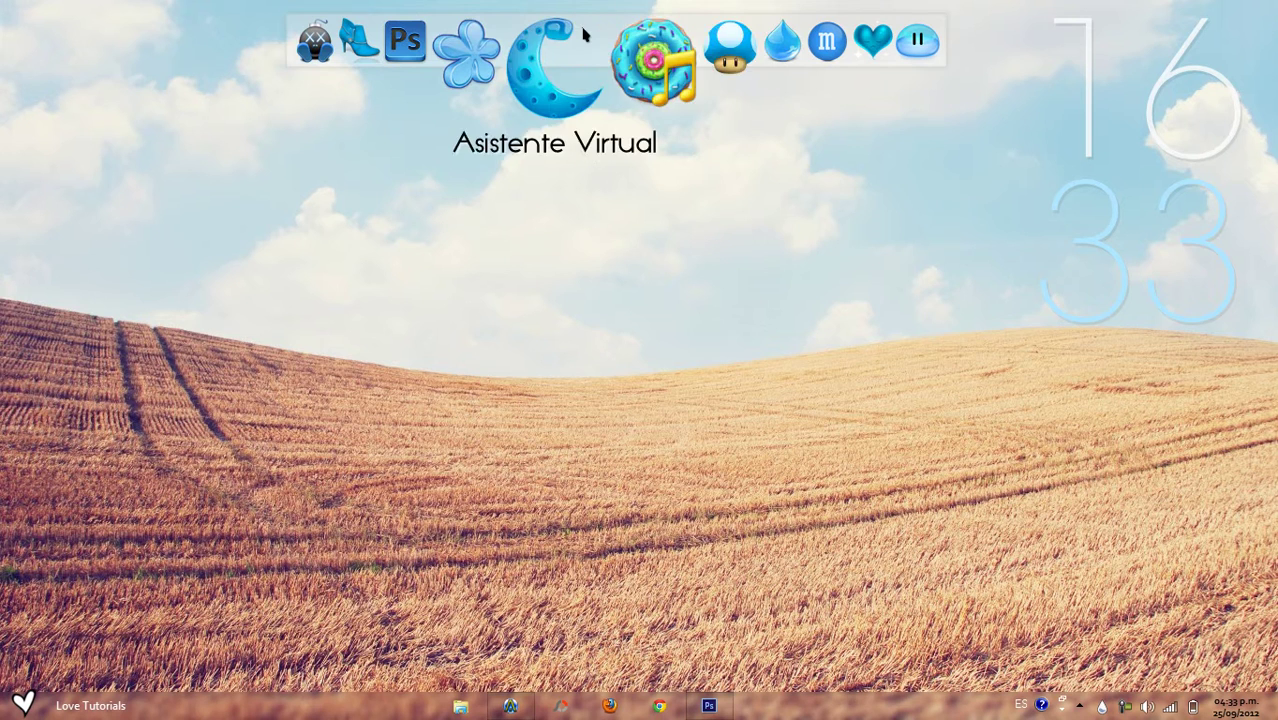
Step: Set the dock's theme (Tema) to Ice in the dock options and accept the change
right_click(585, 30)
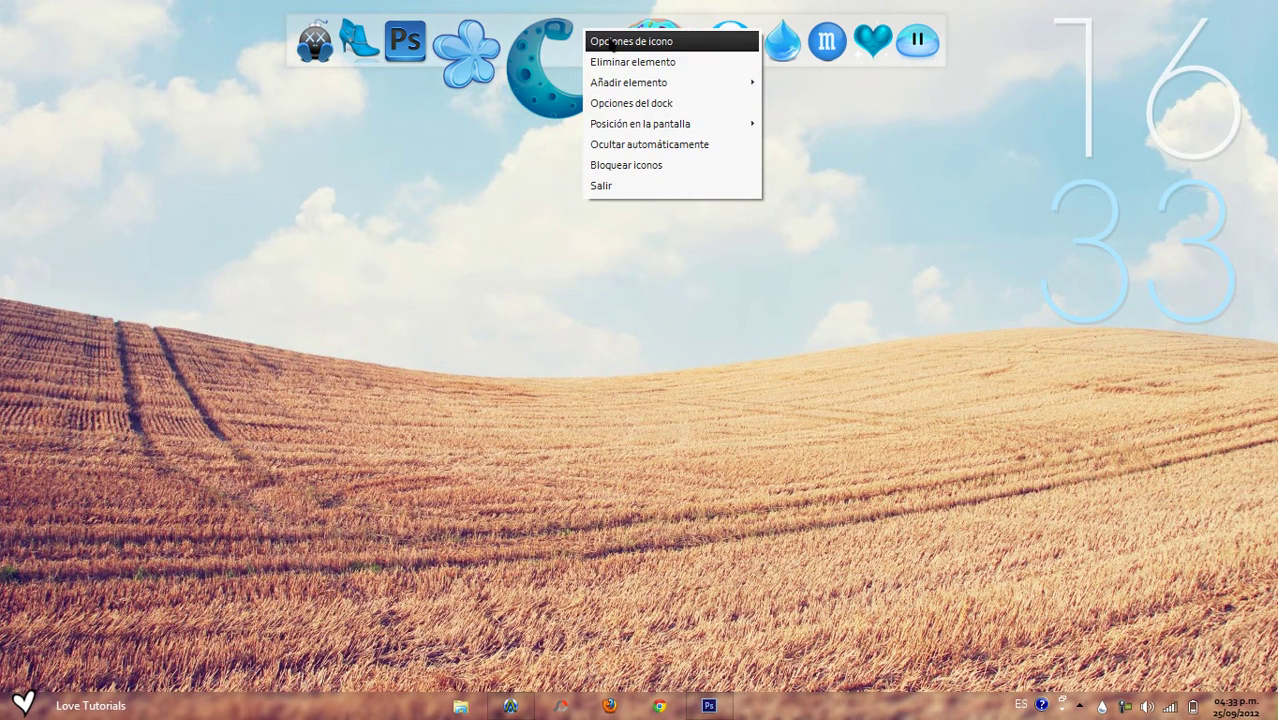
click(620, 103)
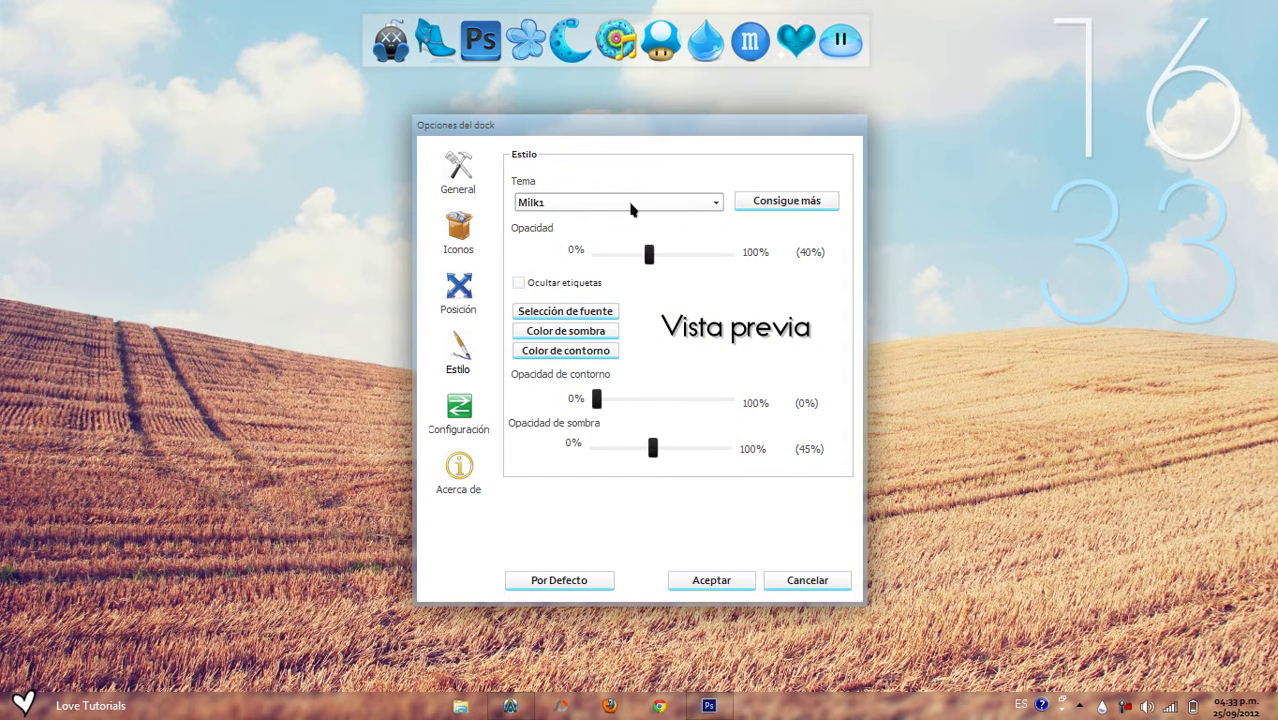
click(631, 204)
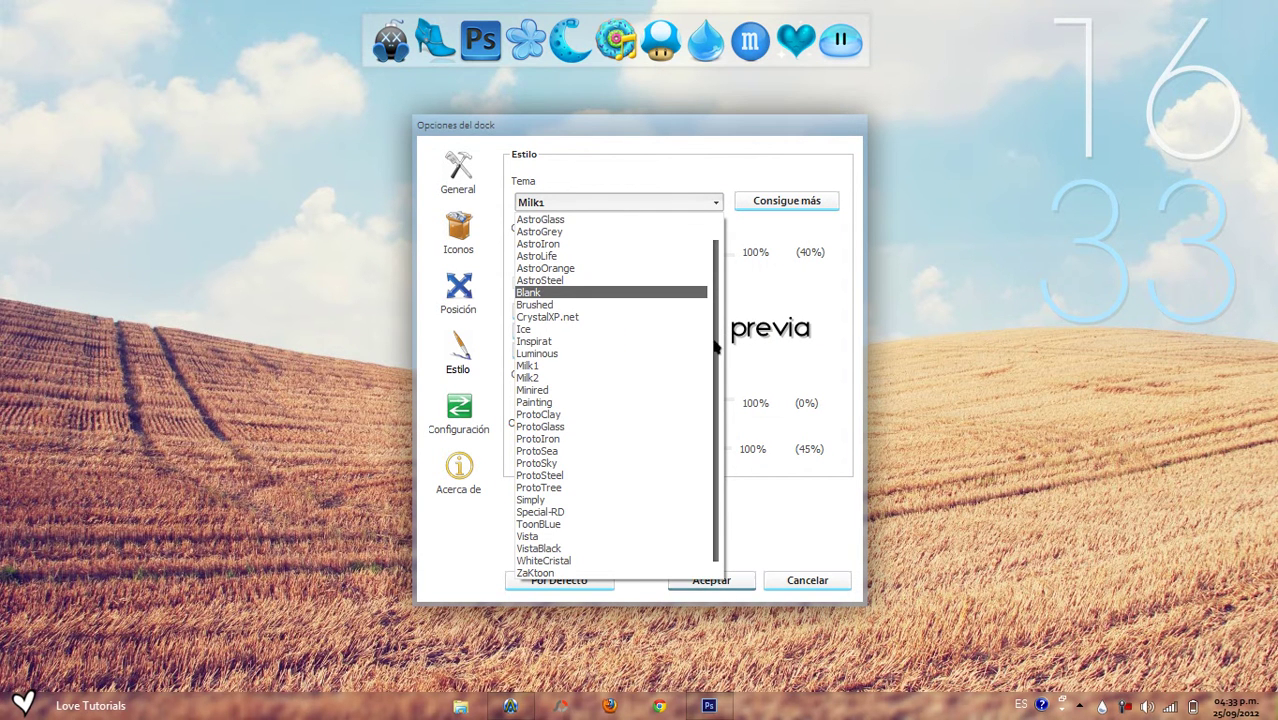
scroll(726, 231, up, 1)
scroll(716, 275, down, 1)
scroll(716, 368, up, 1)
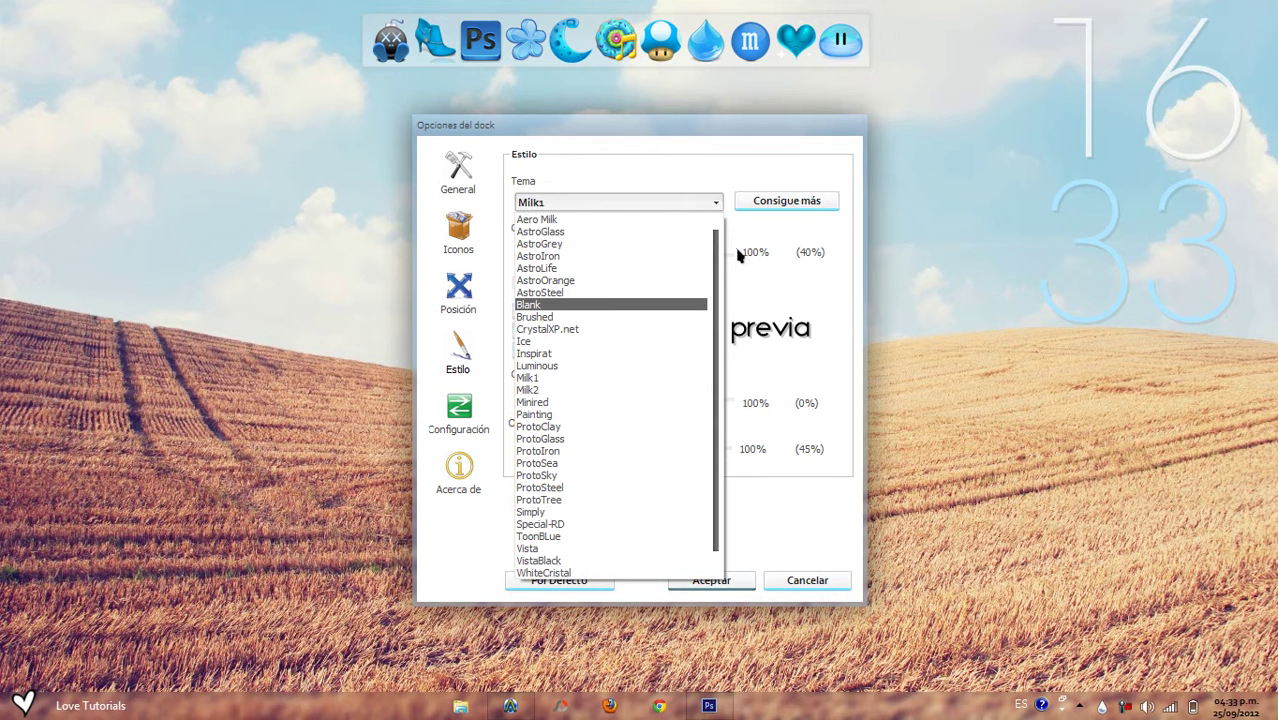
click(662, 341)
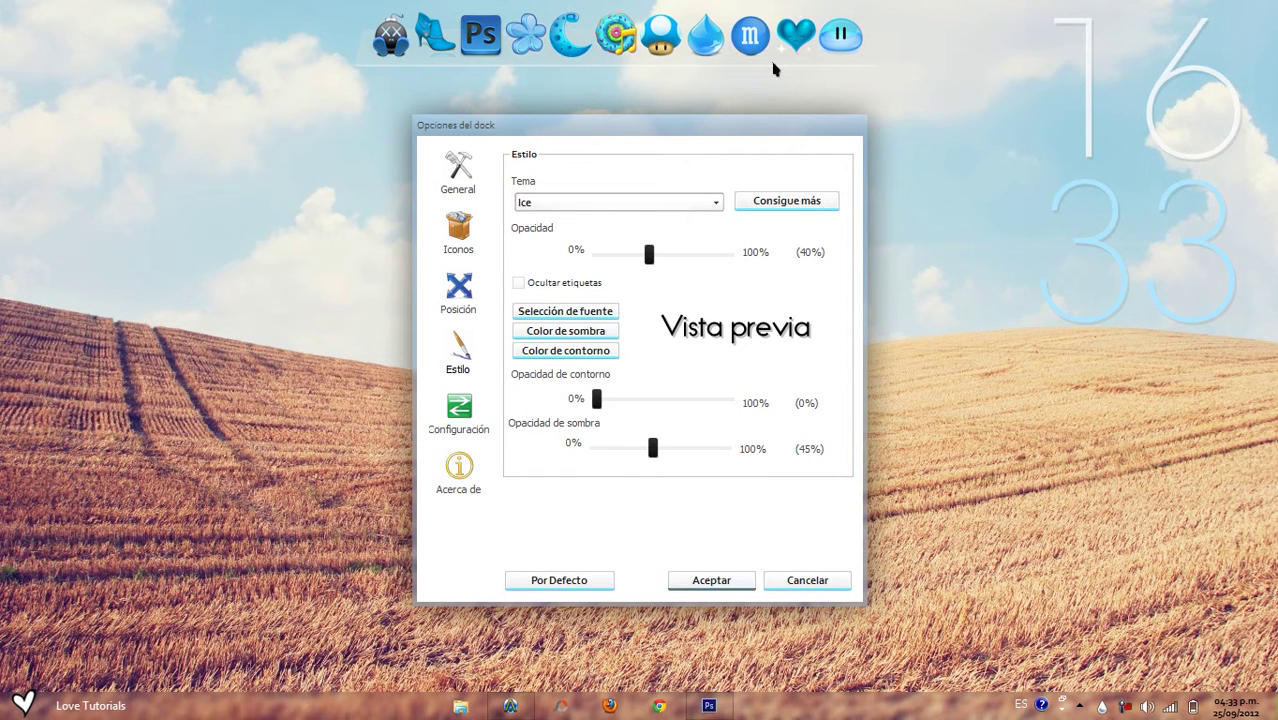
click(712, 582)
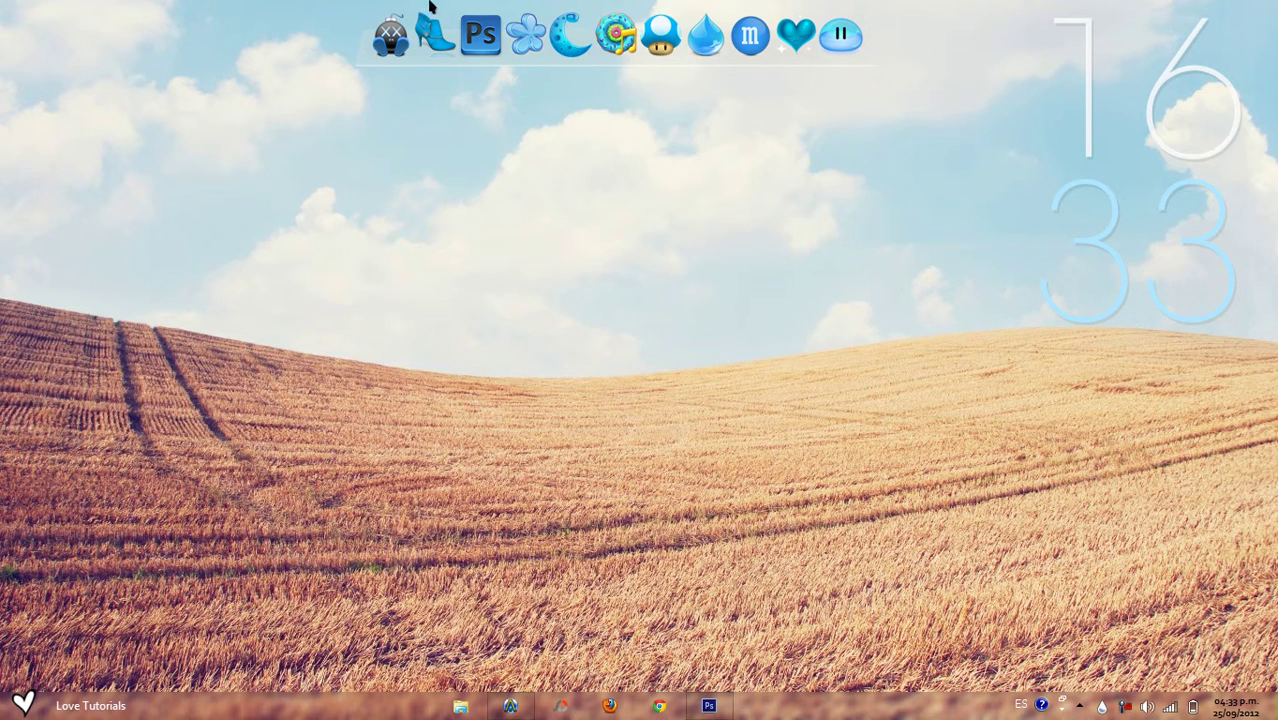
drag(123, 1, 1270, 524)
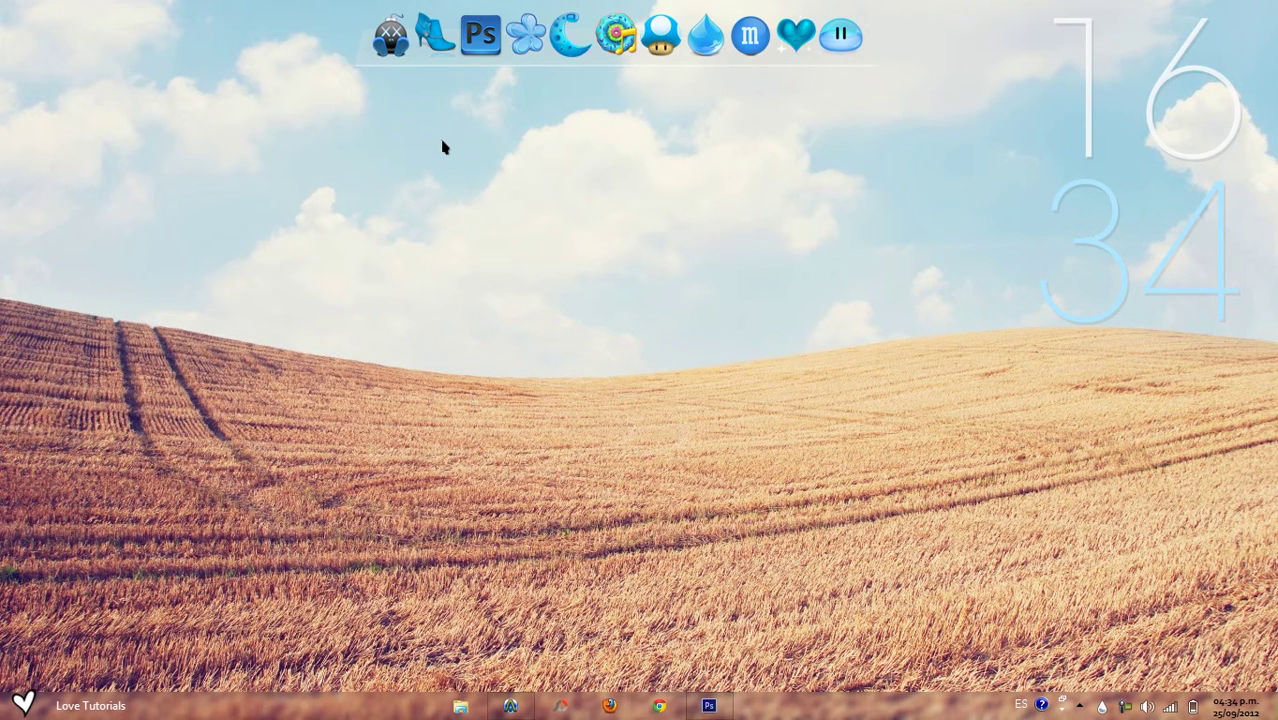
click(1129, 710)
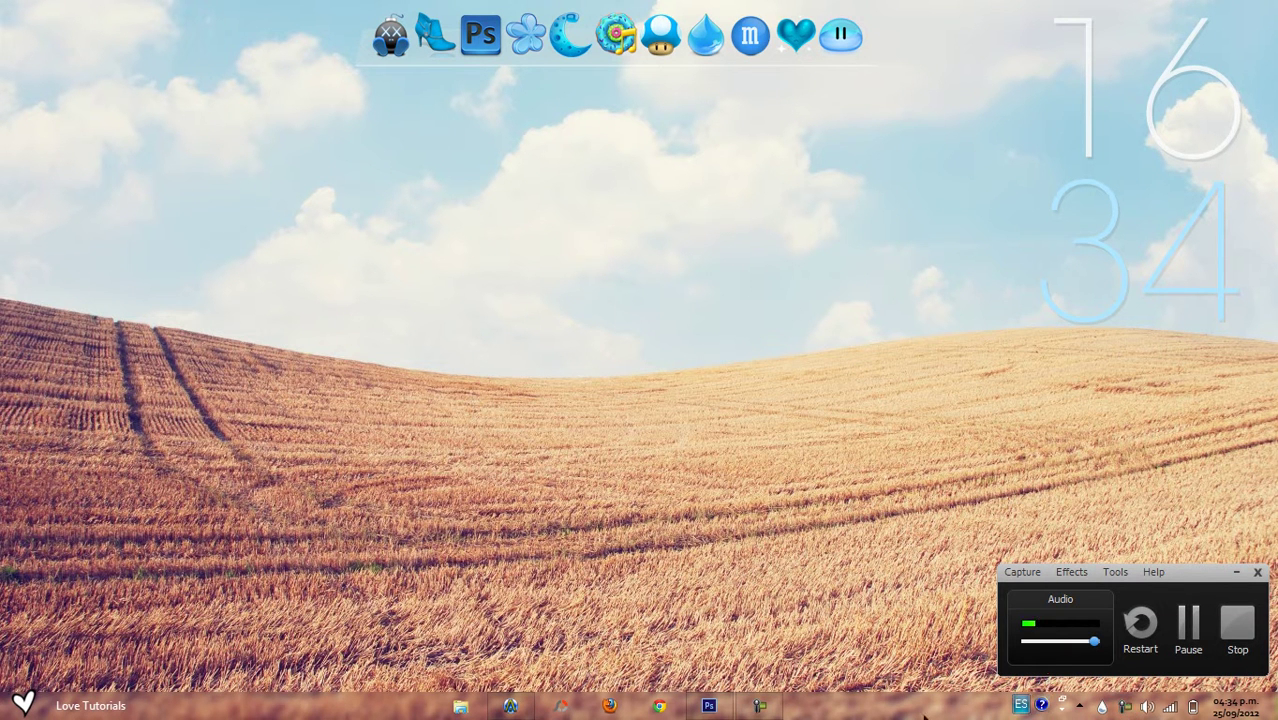